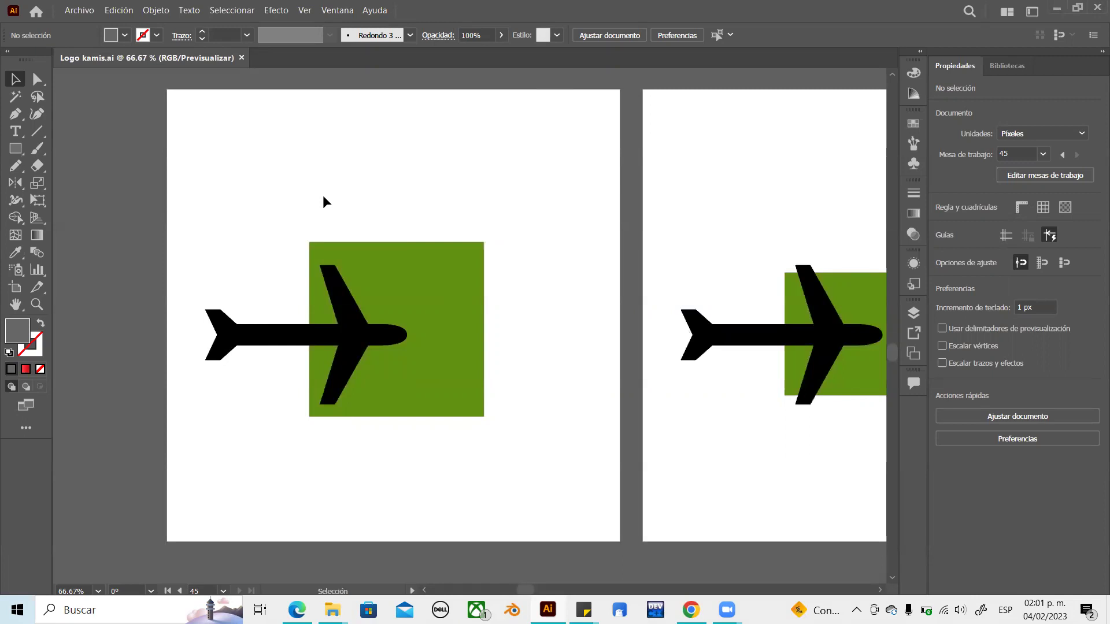
- Switch to Microsoft Edge to view the Bing image results for 'logistics'
{"action": "left_click", "coordinate": [298, 610]}
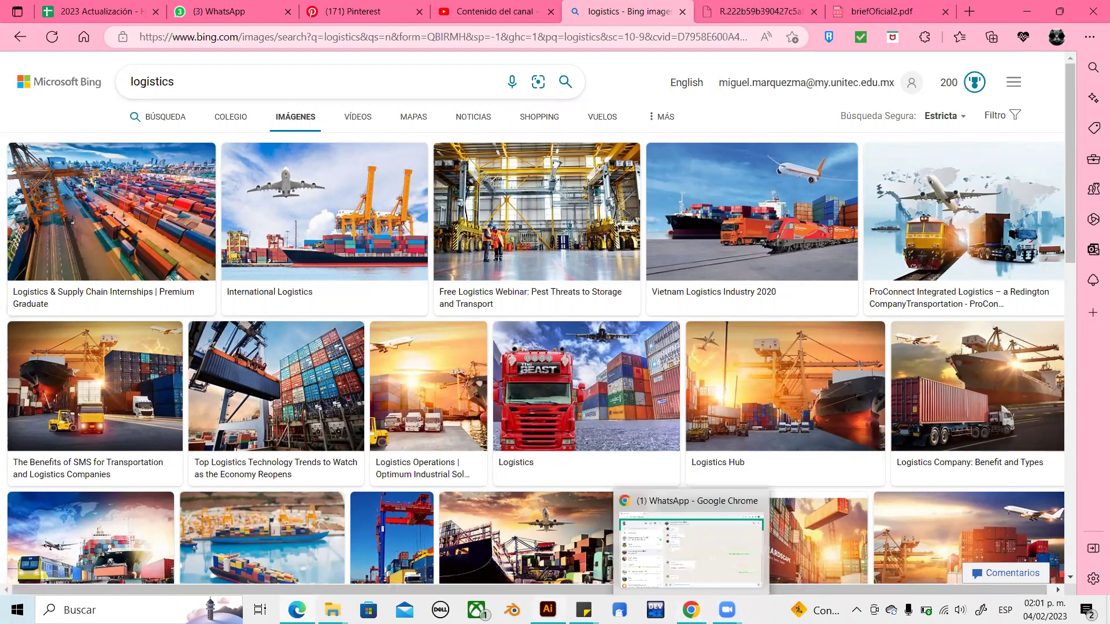
- Go back to the Logo kamis.ai document in Illustrator
{"action": "left_click", "coordinate": [547, 610]}
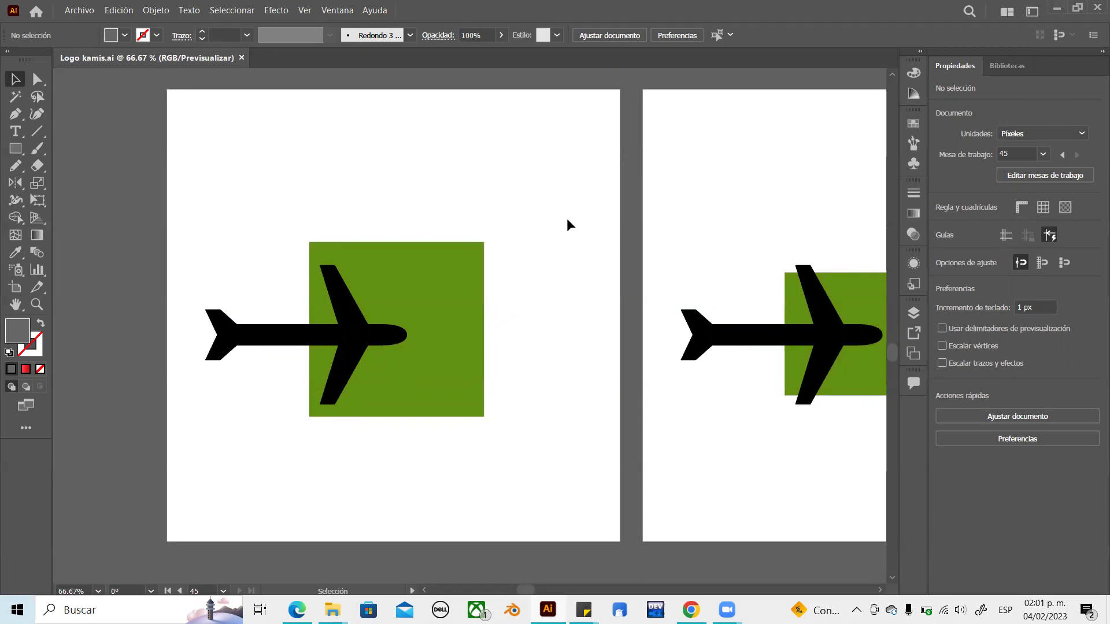
- Pan across the neighbouring plane-logo artboards, past the white plane cutout version
{"action": "left_click", "coordinate": [580, 231]}
{"action": "key", "text": "space"}
{"action": "left_click_drag", "start_coordinate": [716, 218], "coordinate": [489, 234]}
{"action": "left_click_drag", "start_coordinate": [625, 236], "coordinate": [233, 243]}
{"action": "key", "text": "space"}
{"action": "left_click_drag", "start_coordinate": [695, 379], "coordinate": [354, 366]}
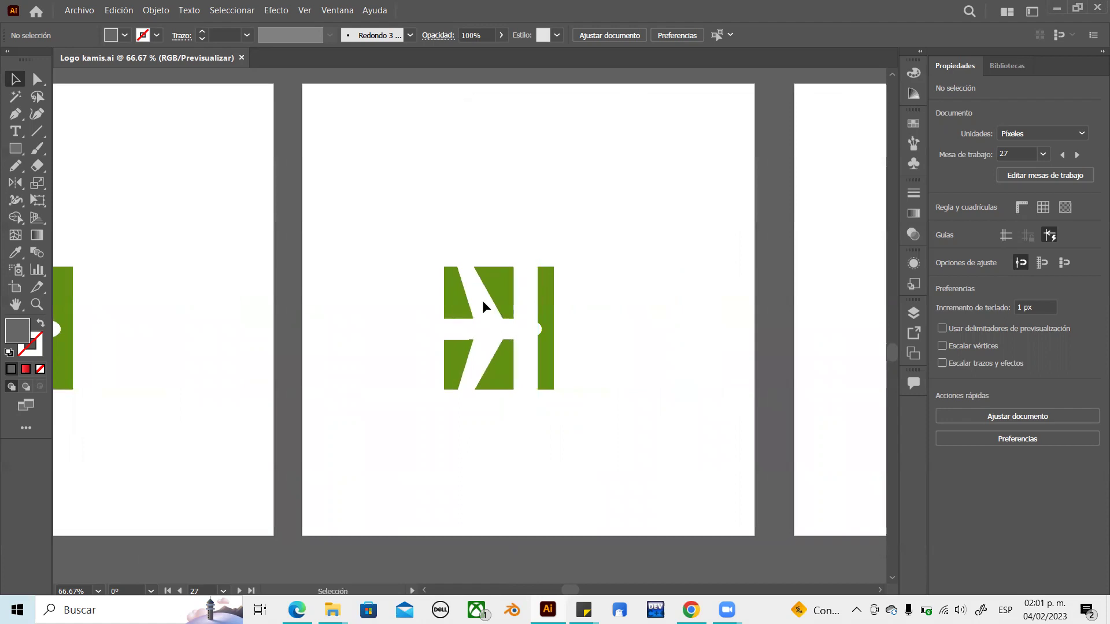
{"action": "key", "text": "space"}
{"action": "left_click_drag", "start_coordinate": [722, 358], "coordinate": [452, 391]}
{"action": "left_click_drag", "start_coordinate": [549, 389], "coordinate": [350, 386]}
{"action": "key", "text": "space"}
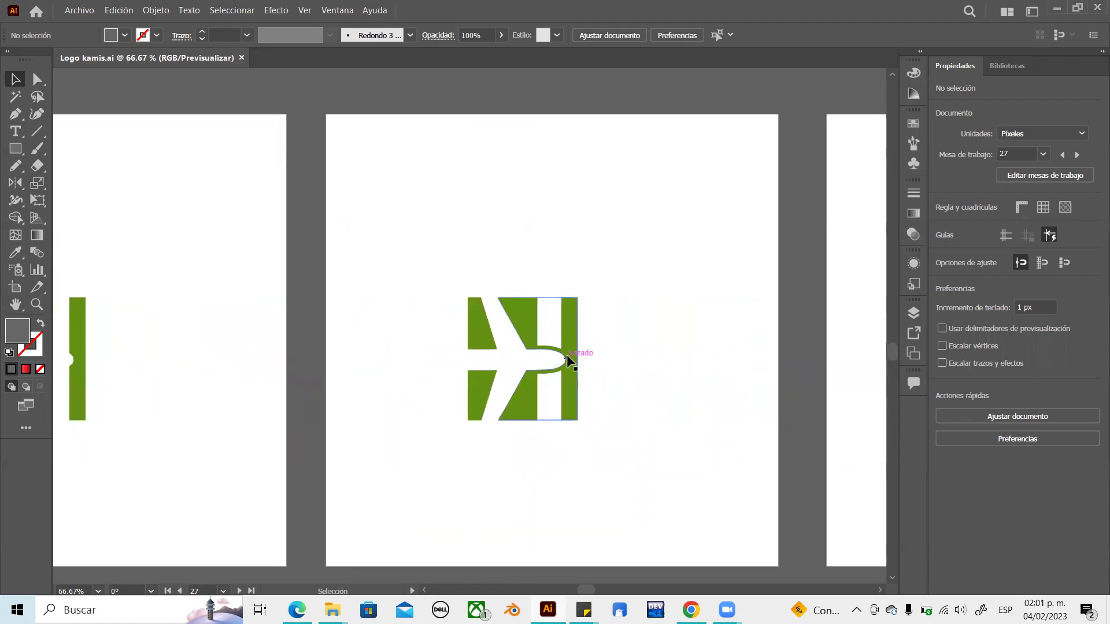
- Zoom and pan along to the green H-shaped logos with the plane through the crossbar
{"action": "scroll", "coordinate": [557, 361], "scroll_direction": "up", "scroll_amount": 2}
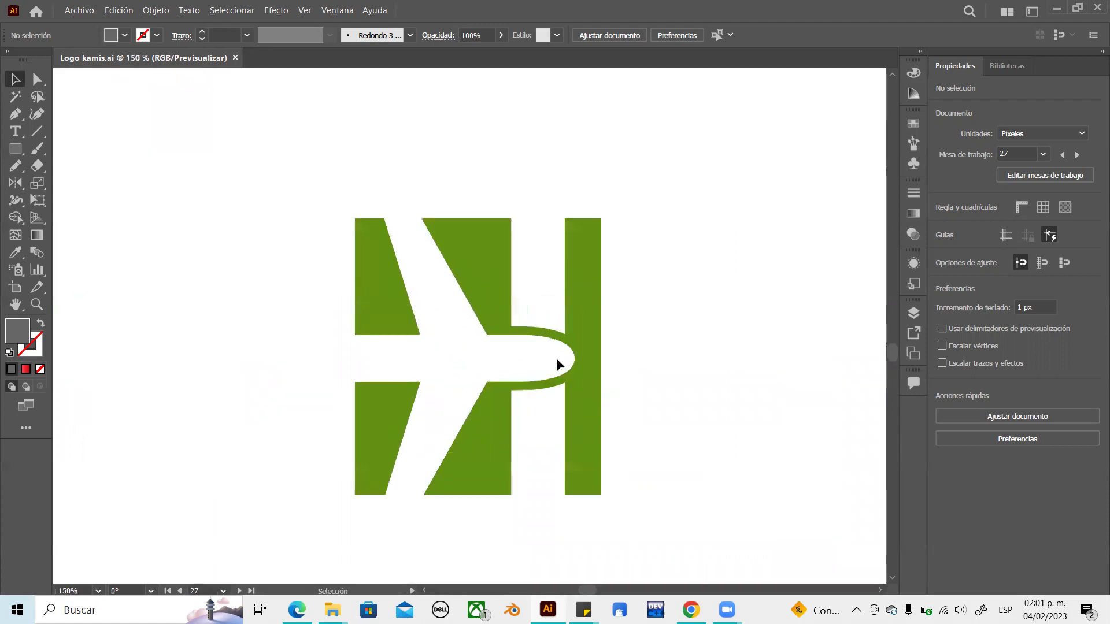
{"action": "scroll", "coordinate": [669, 365], "scroll_direction": "down", "scroll_amount": 1}
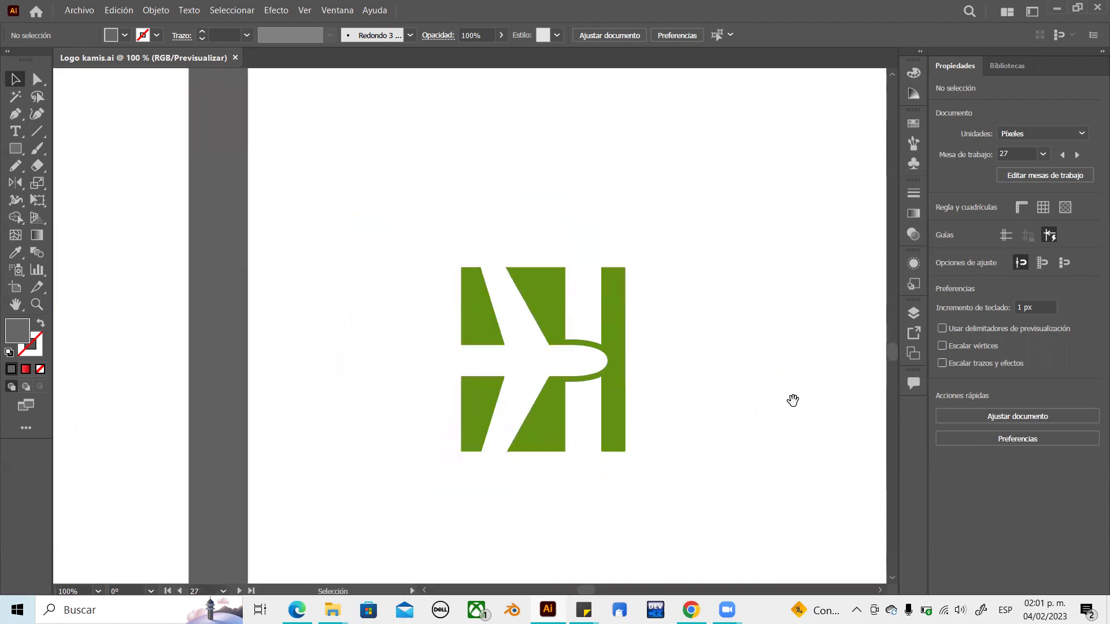
{"action": "scroll", "coordinate": [775, 396], "scroll_direction": "down", "scroll_amount": 1}
{"action": "left_click_drag", "start_coordinate": [769, 411], "coordinate": [140, 415]}
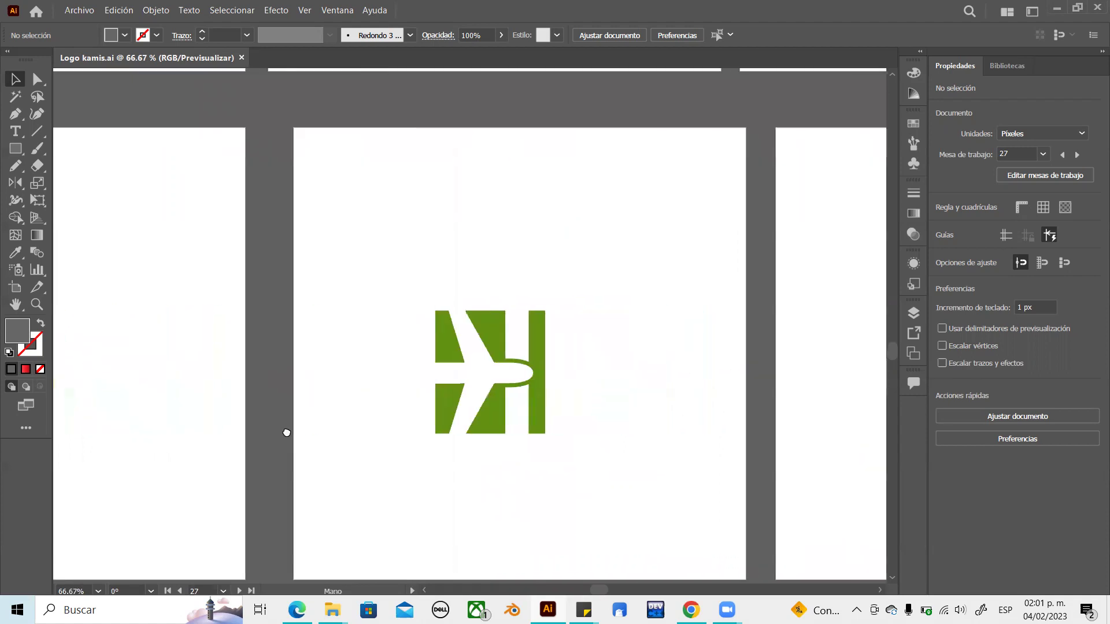
{"action": "scroll", "coordinate": [504, 421], "scroll_direction": "up", "scroll_amount": 1}
{"action": "scroll", "coordinate": [661, 461], "scroll_direction": "down", "scroll_amount": 1}
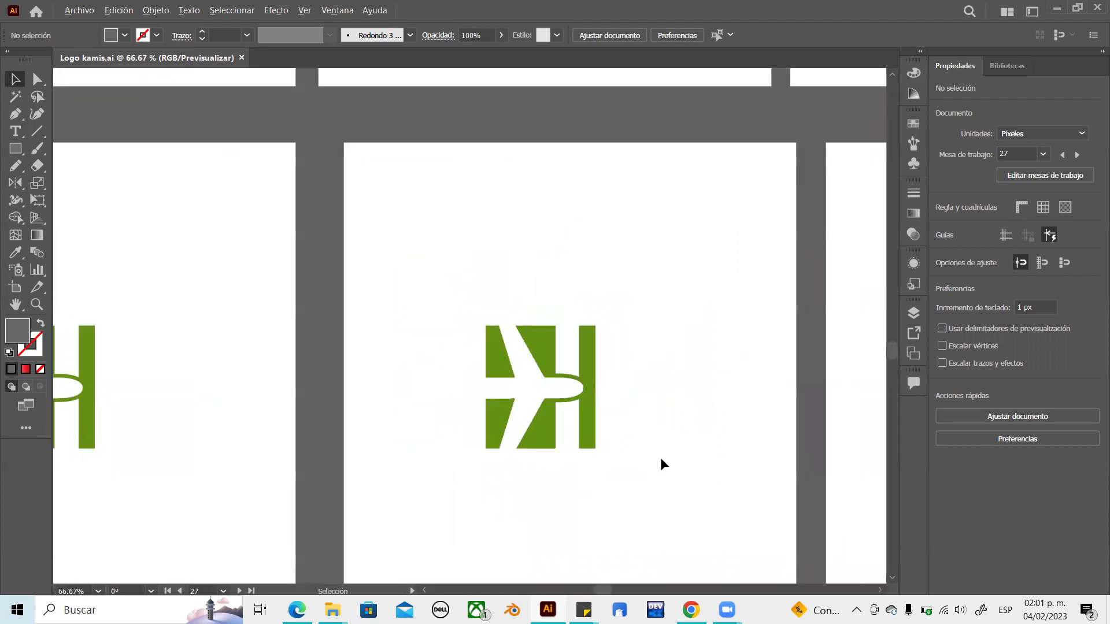
{"action": "left_click_drag", "start_coordinate": [661, 461], "coordinate": [504, 438]}
{"action": "scroll", "coordinate": [495, 439], "scroll_direction": "right", "scroll_amount": 3}
{"action": "scroll", "coordinate": [603, 345], "scroll_direction": "left", "scroll_amount": 5}
{"action": "scroll", "coordinate": [602, 339], "scroll_direction": "up", "scroll_amount": 2}
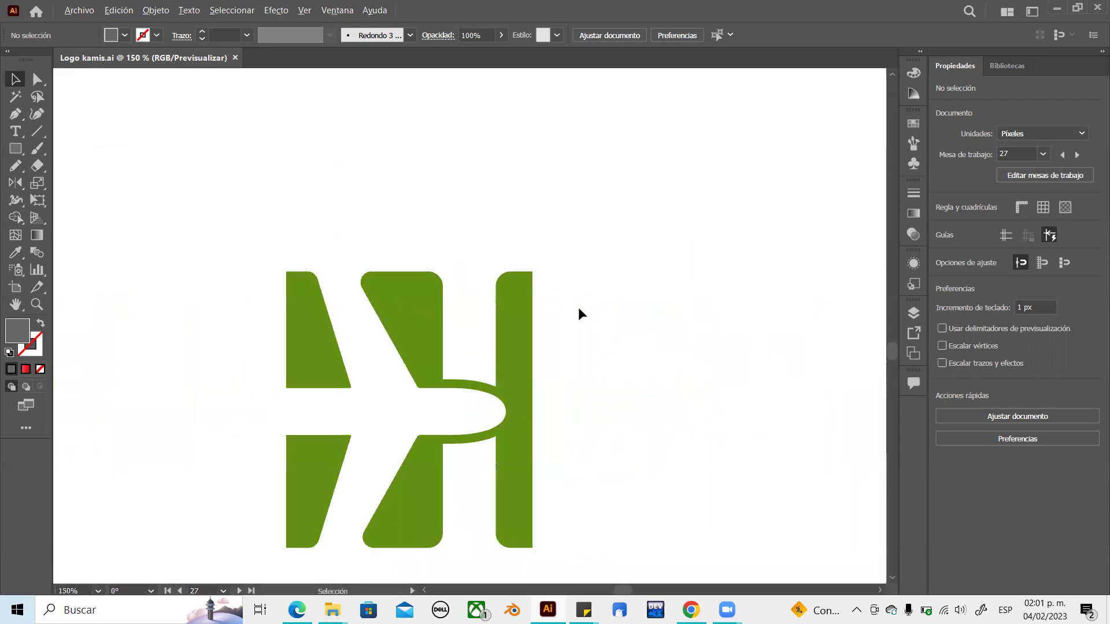
{"action": "scroll", "coordinate": [634, 365], "scroll_direction": "down", "scroll_amount": 2}
{"action": "scroll", "coordinate": [661, 378], "scroll_direction": "left", "scroll_amount": 3}
{"action": "scroll", "coordinate": [397, 384], "scroll_direction": "right", "scroll_amount": 4}
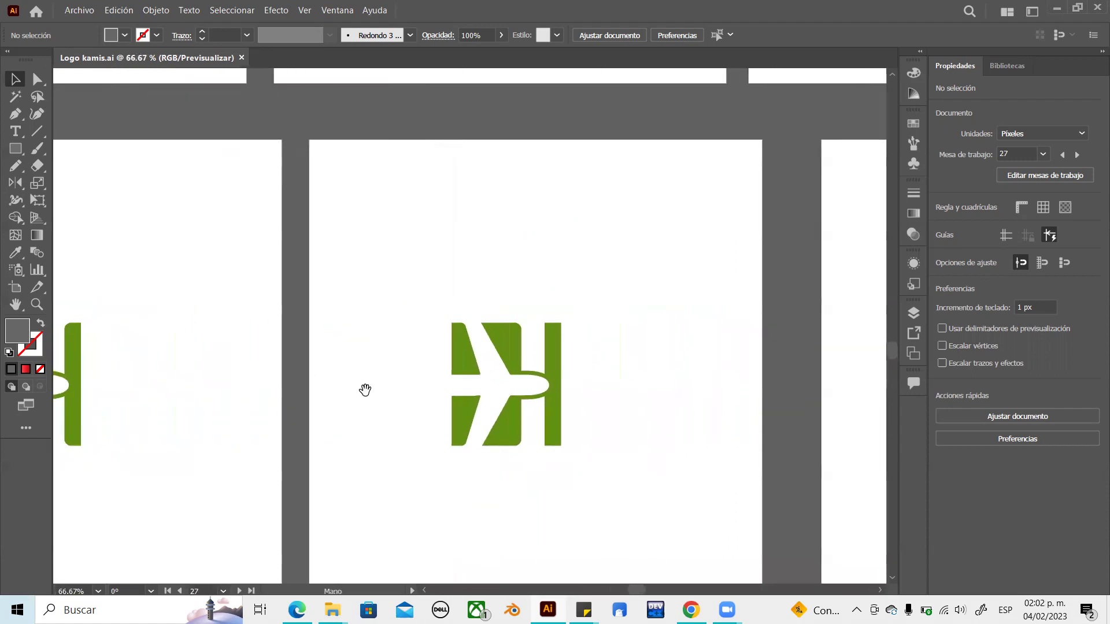
{"action": "scroll", "coordinate": [526, 355], "scroll_direction": "up", "scroll_amount": 1}
{"action": "scroll", "coordinate": [637, 406], "scroll_direction": "down", "scroll_amount": 1}
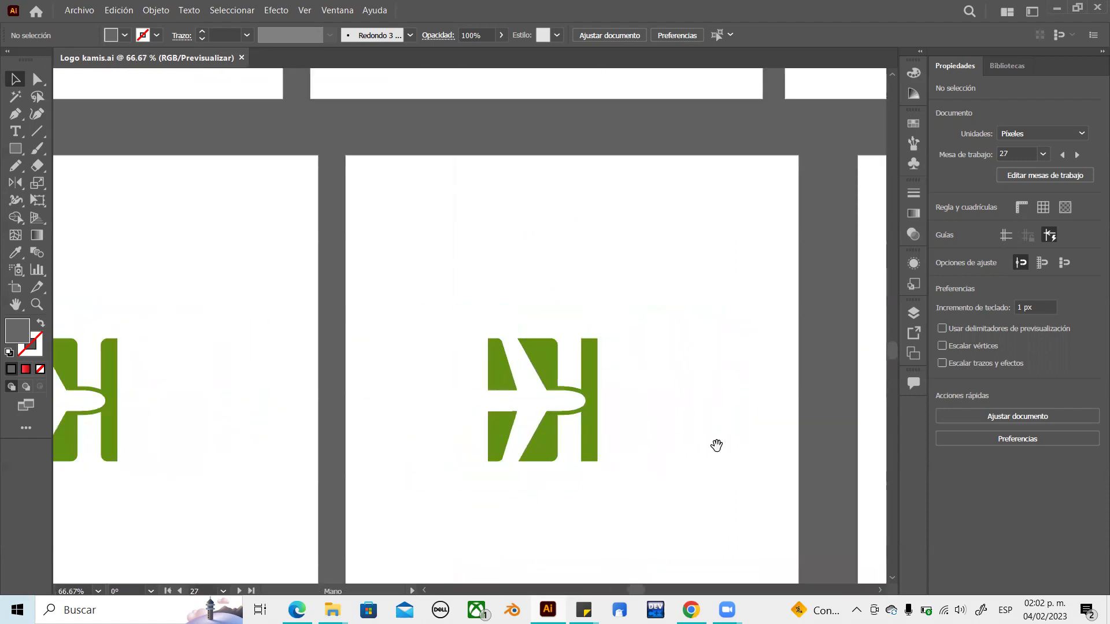
{"action": "left_click_drag", "start_coordinate": [760, 444], "coordinate": [406, 429]}
{"action": "scroll", "coordinate": [399, 442], "scroll_direction": "right", "scroll_amount": 3}
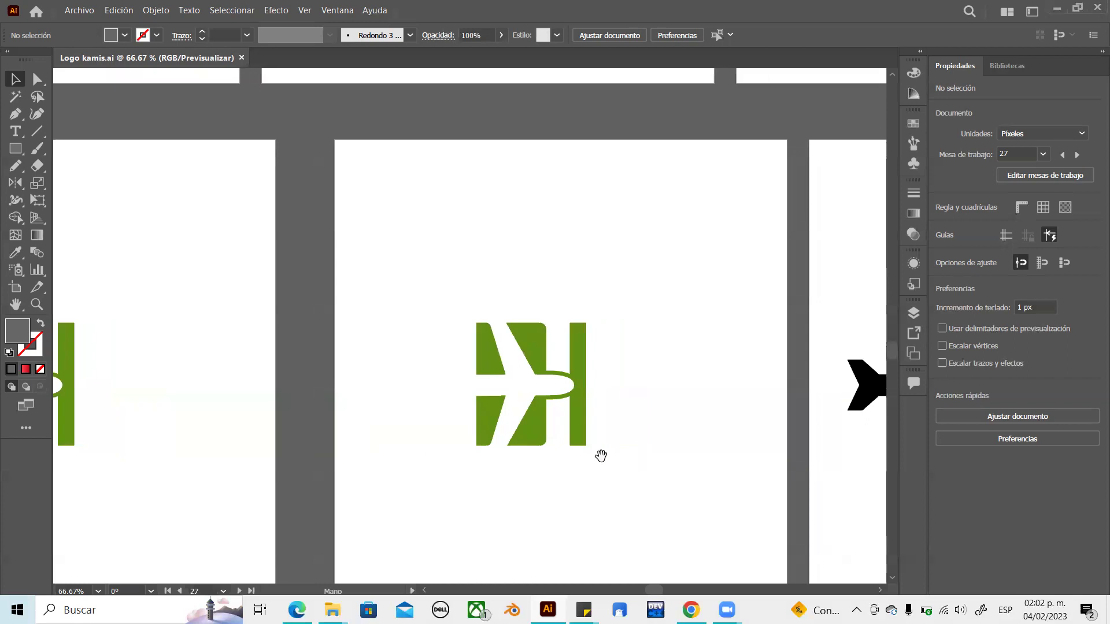
{"action": "scroll", "coordinate": [462, 462], "scroll_direction": "right", "scroll_amount": 5}
{"action": "scroll", "coordinate": [359, 494], "scroll_direction": "right", "scroll_amount": 3}
{"action": "scroll", "coordinate": [503, 513], "scroll_direction": "right", "scroll_amount": 2}
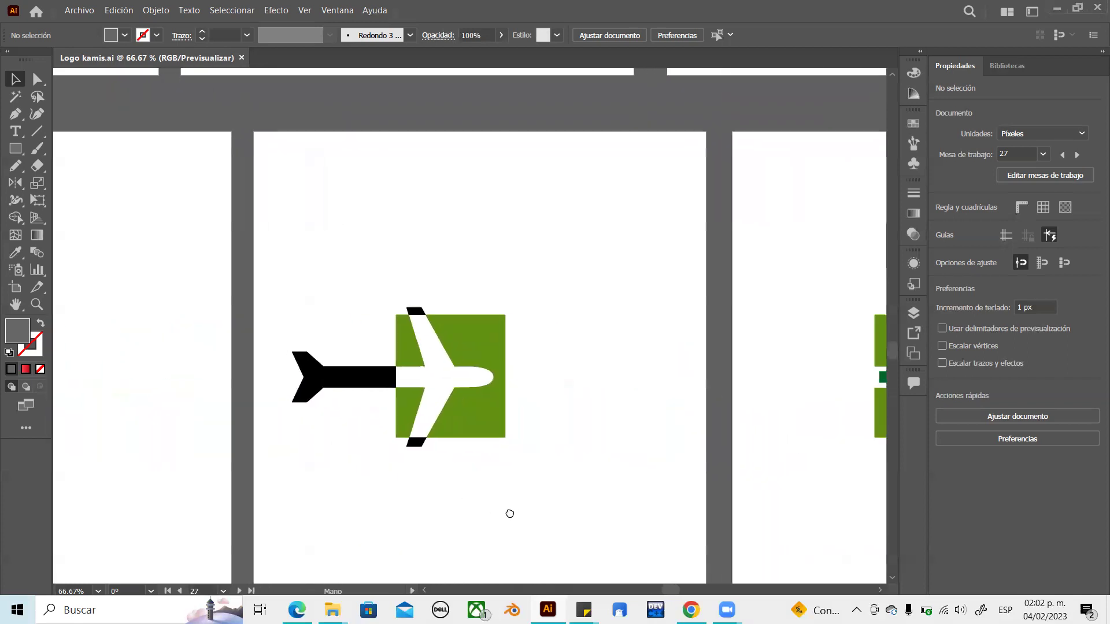
{"action": "scroll", "coordinate": [456, 500], "scroll_direction": "right", "scroll_amount": 7}
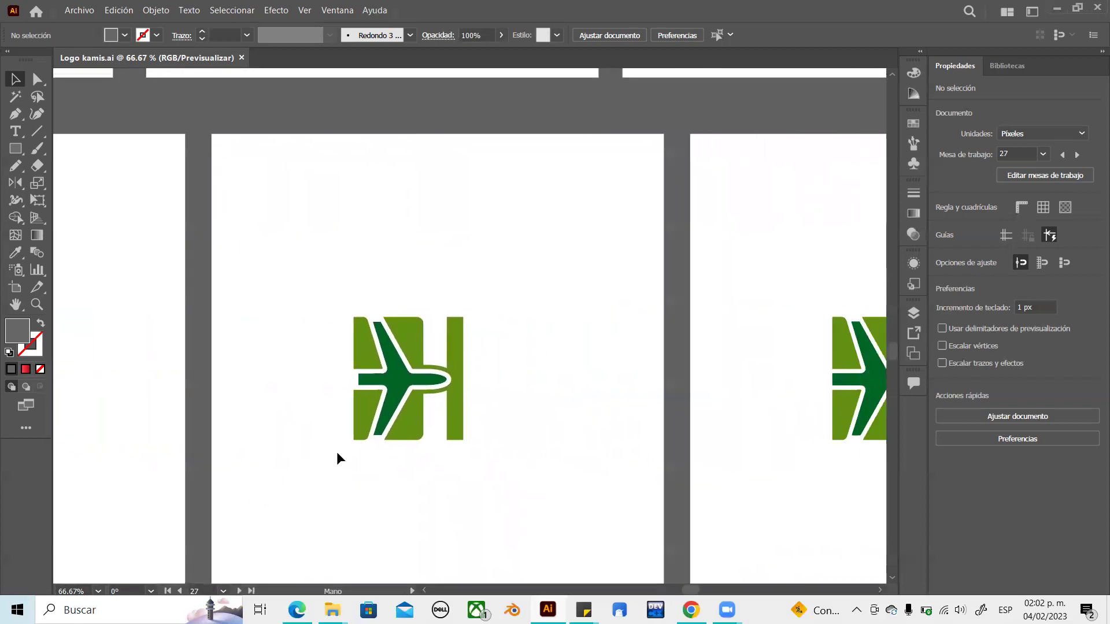
- Zoom in and out on the two-tone green H-plane variants, centring one artboard
{"action": "scroll", "coordinate": [378, 393], "scroll_direction": "up", "scroll_amount": 1}
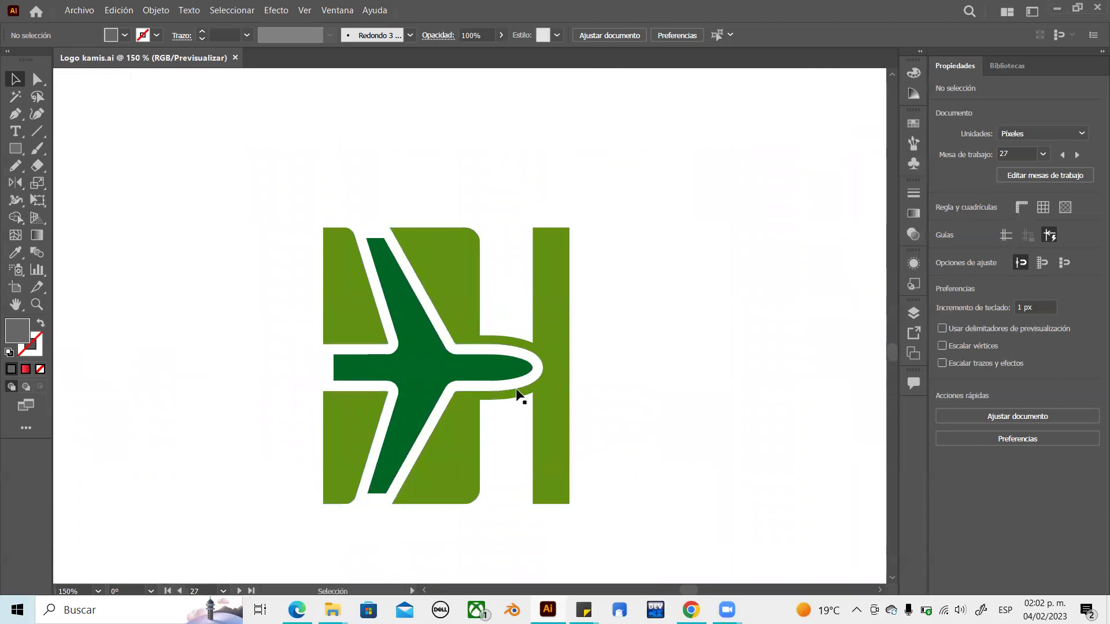
{"action": "scroll", "coordinate": [521, 443], "scroll_direction": "down", "scroll_amount": 1}
{"action": "scroll", "coordinate": [519, 444], "scroll_direction": "down", "scroll_amount": 2}
{"action": "left_click_drag", "start_coordinate": [768, 477], "coordinate": [368, 489]}
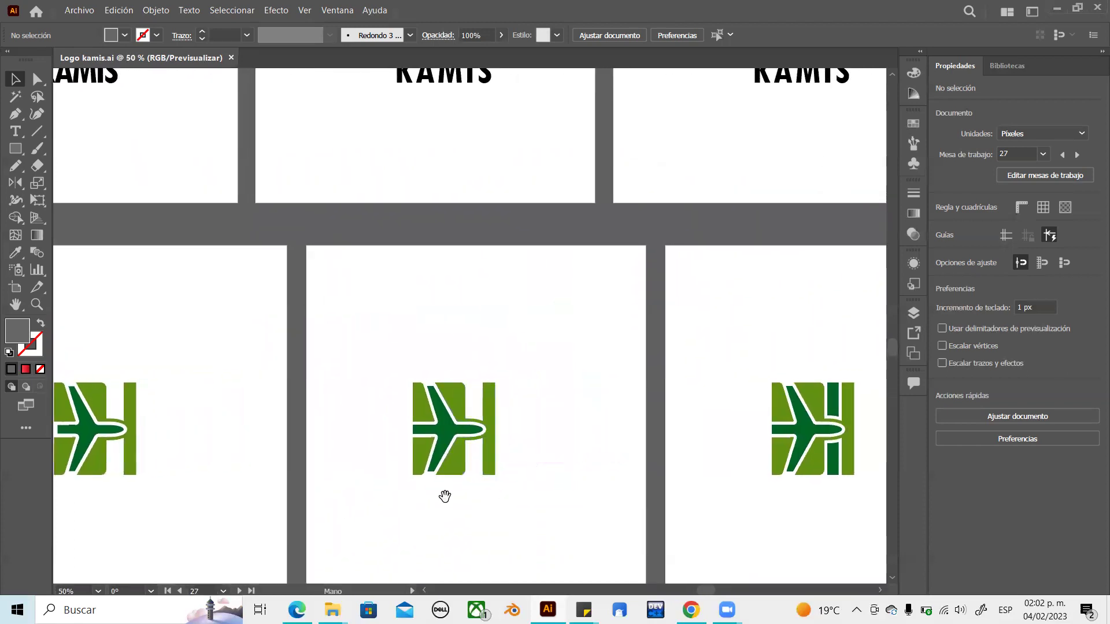
{"action": "scroll", "coordinate": [532, 494], "scroll_direction": "up", "scroll_amount": 3}
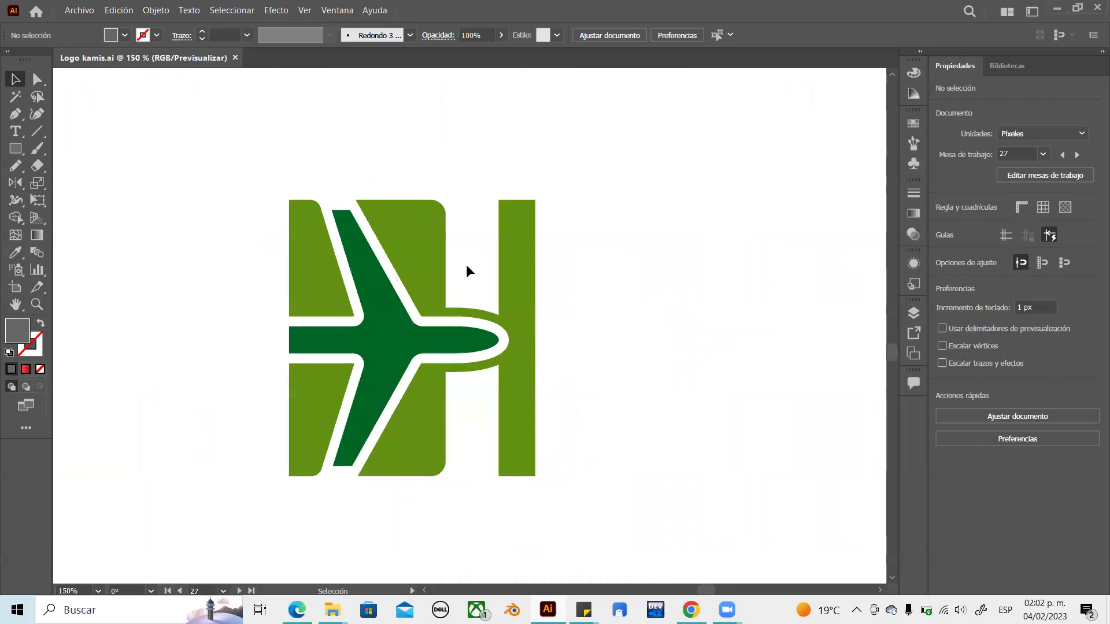
{"action": "scroll", "coordinate": [535, 428], "scroll_direction": "down", "scroll_amount": 1}
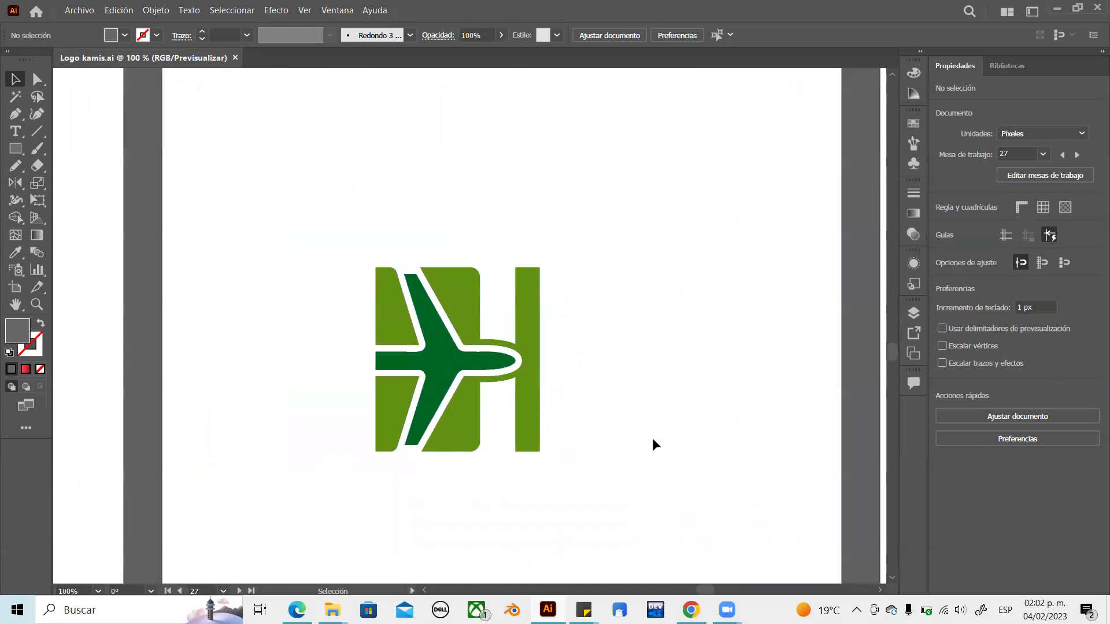
{"action": "left_click_drag", "start_coordinate": [652, 438], "coordinate": [421, 415]}
{"action": "scroll", "coordinate": [421, 415], "scroll_direction": "down", "scroll_amount": 1}
{"action": "scroll", "coordinate": [310, 445], "scroll_direction": "left", "scroll_amount": 2}
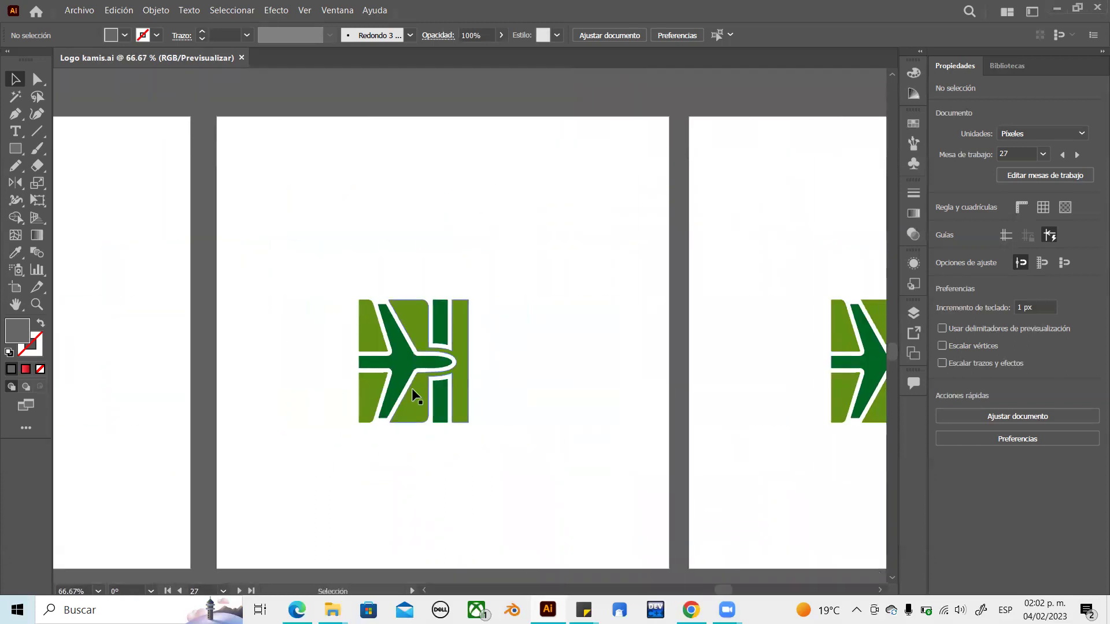
{"action": "scroll", "coordinate": [411, 383], "scroll_direction": "up", "scroll_amount": 1}
{"action": "scroll", "coordinate": [479, 454], "scroll_direction": "down", "scroll_amount": 1}
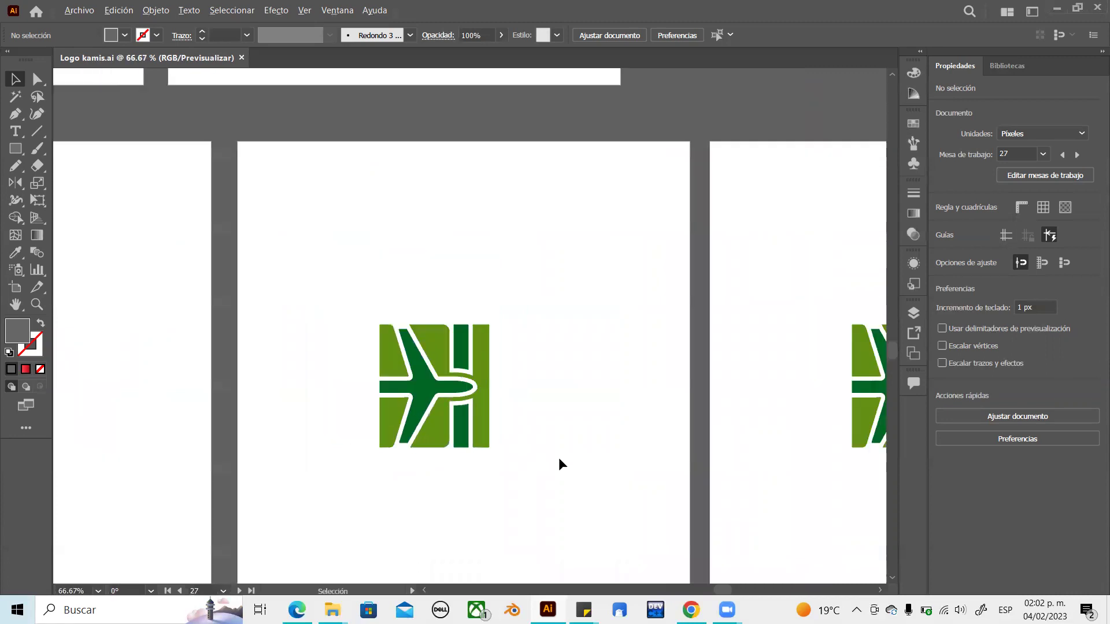
- Move to the next variant, settling on Artboard 27 with dark green vertical bars
{"action": "left_click_drag", "start_coordinate": [558, 457], "coordinate": [365, 449]}
{"action": "scroll", "coordinate": [361, 463], "scroll_direction": "right", "scroll_amount": 3}
{"action": "scroll", "coordinate": [540, 386], "scroll_direction": "up", "scroll_amount": 2}
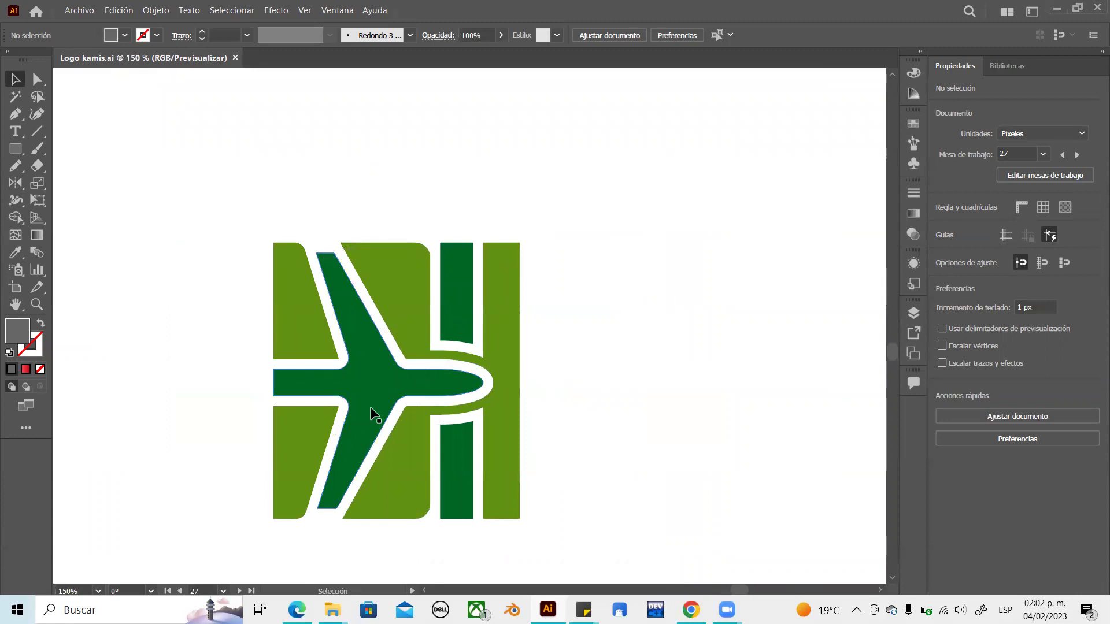
{"action": "scroll", "coordinate": [594, 414], "scroll_direction": "down", "scroll_amount": 2}
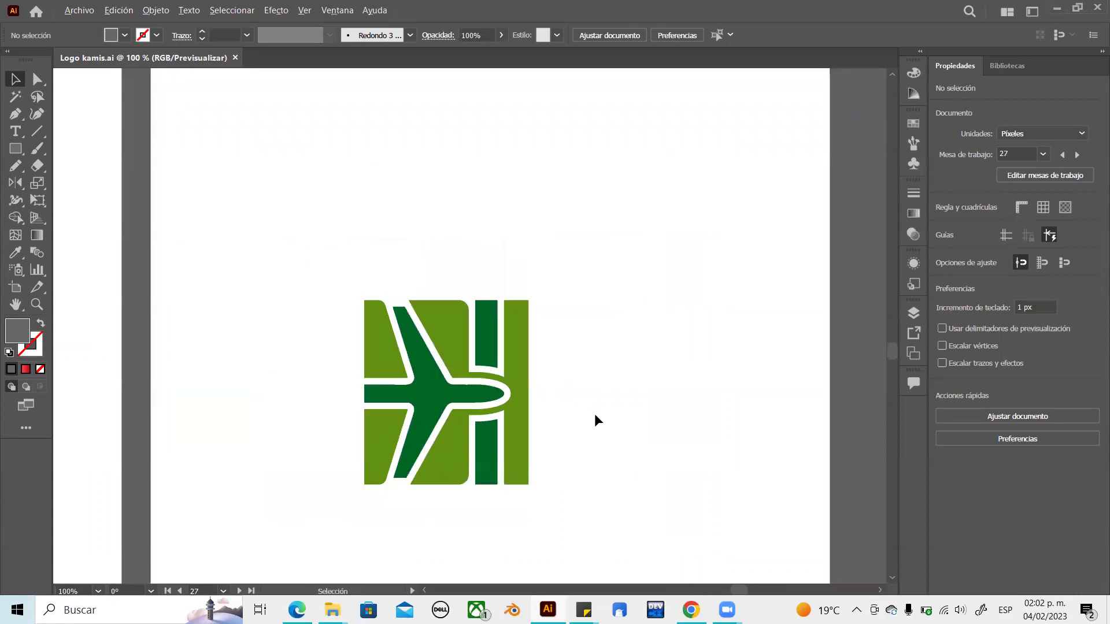
{"action": "scroll", "coordinate": [594, 414], "scroll_direction": "up", "scroll_amount": 2}
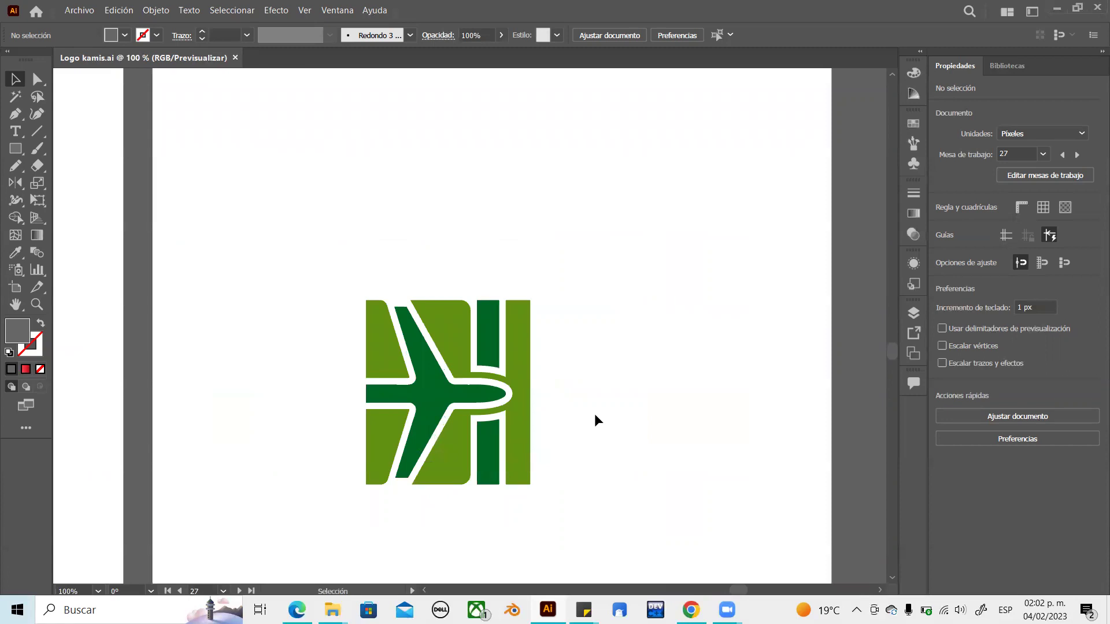
{"action": "scroll", "coordinate": [595, 414], "scroll_direction": "down", "scroll_amount": 3}
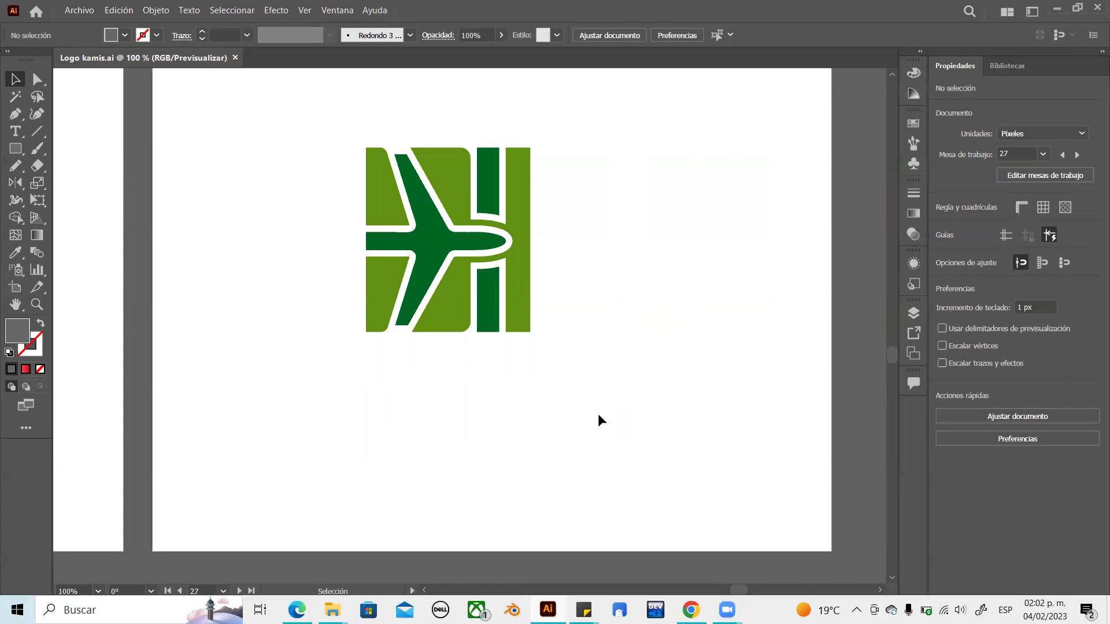
{"action": "scroll", "coordinate": [341, 234], "scroll_direction": "down", "scroll_amount": 2}
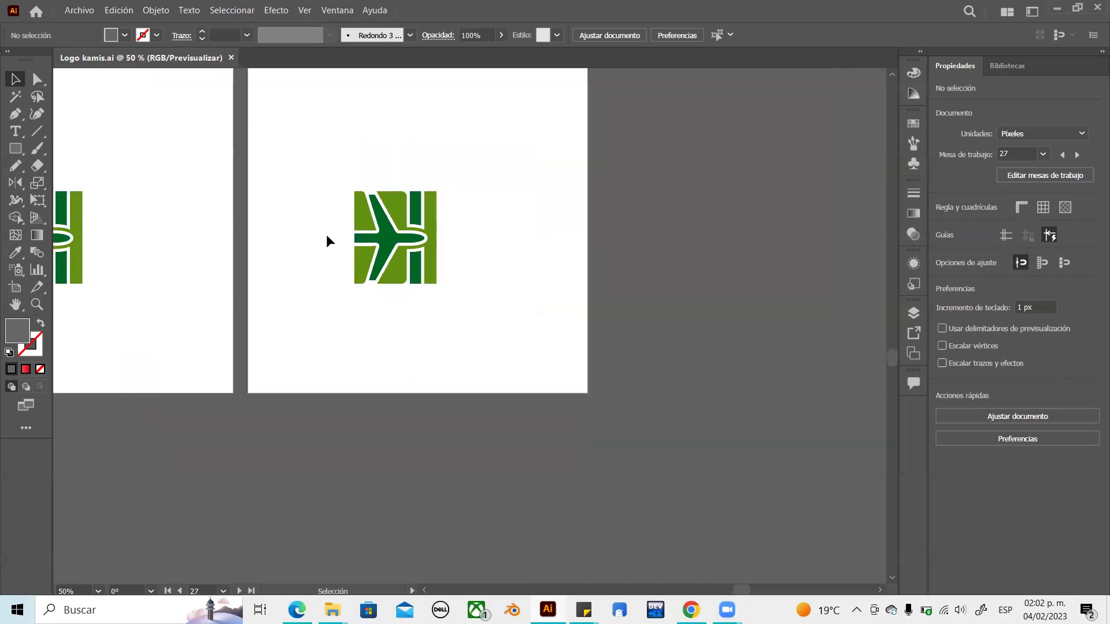
- Pan past the K and goggle and KKK artboards, centring the K with green checkmark
{"action": "scroll", "coordinate": [252, 223], "scroll_direction": "down", "scroll_amount": 3}
{"action": "left_click_drag", "start_coordinate": [159, 199], "coordinate": [483, 378]}
{"action": "left_click_drag", "start_coordinate": [213, 250], "coordinate": [564, 431]}
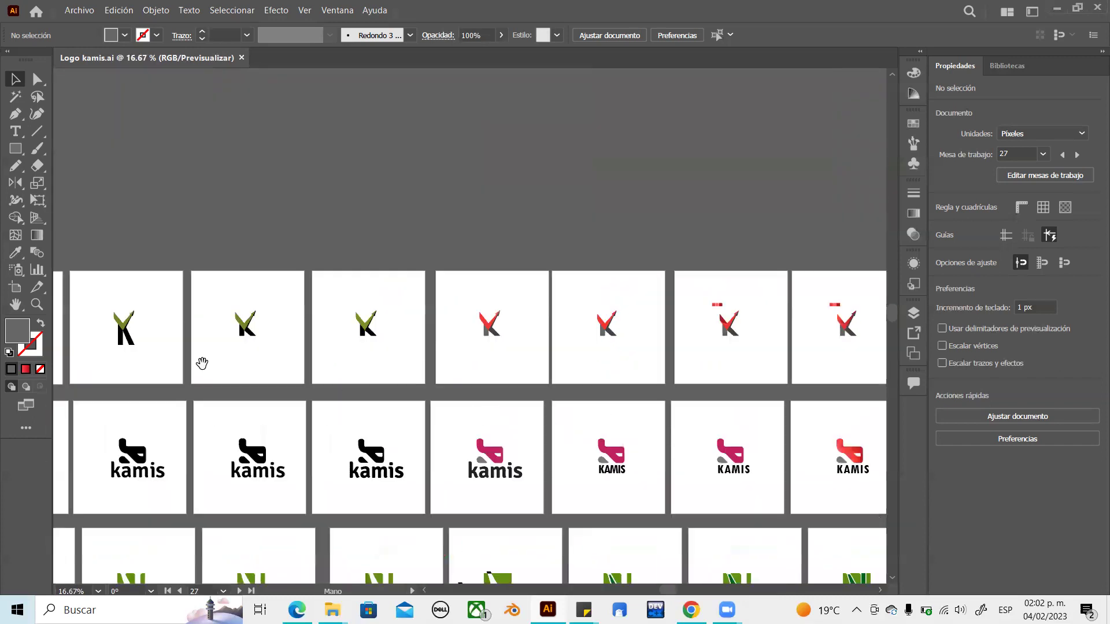
{"action": "left_click_drag", "start_coordinate": [210, 364], "coordinate": [532, 363]}
{"action": "left_click_drag", "start_coordinate": [262, 391], "coordinate": [502, 396]}
{"action": "scroll", "coordinate": [234, 396], "scroll_direction": "left", "scroll_amount": 4}
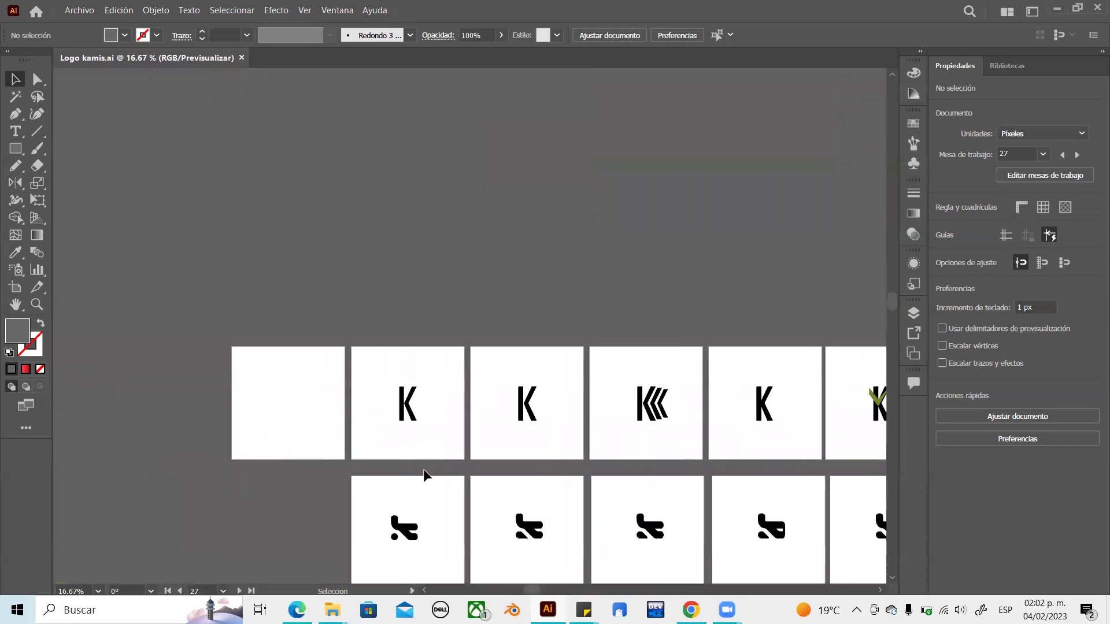
{"action": "scroll", "coordinate": [441, 445], "scroll_direction": "up", "scroll_amount": 3}
{"action": "left_click_drag", "start_coordinate": [746, 442], "coordinate": [379, 381]}
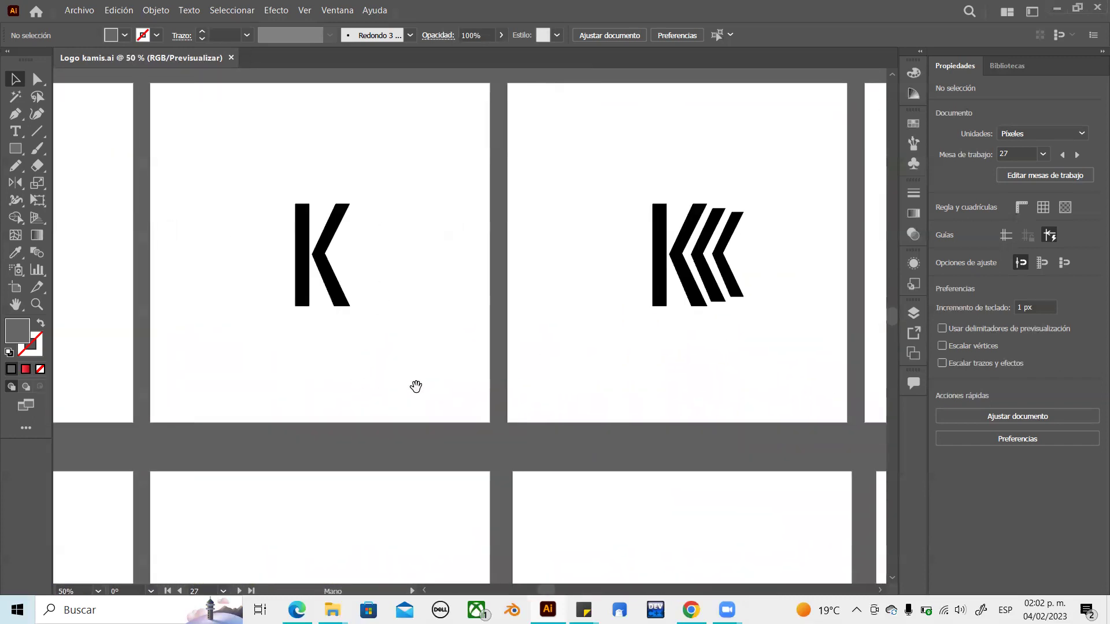
{"action": "left_click_drag", "start_coordinate": [512, 390], "coordinate": [283, 434]}
{"action": "left_click_drag", "start_coordinate": [519, 416], "coordinate": [346, 444]}
{"action": "scroll", "coordinate": [346, 443], "scroll_direction": "right", "scroll_amount": 8}
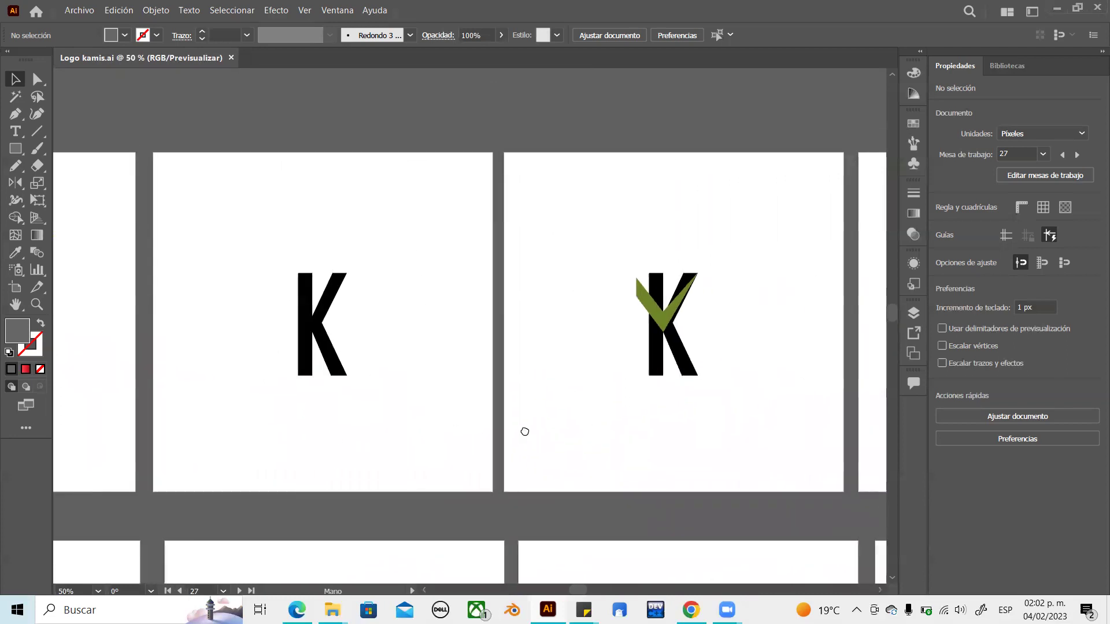
{"action": "scroll", "coordinate": [342, 322], "scroll_direction": "up", "scroll_amount": 3}
{"action": "scroll", "coordinate": [532, 394], "scroll_direction": "down", "scroll_amount": 2}
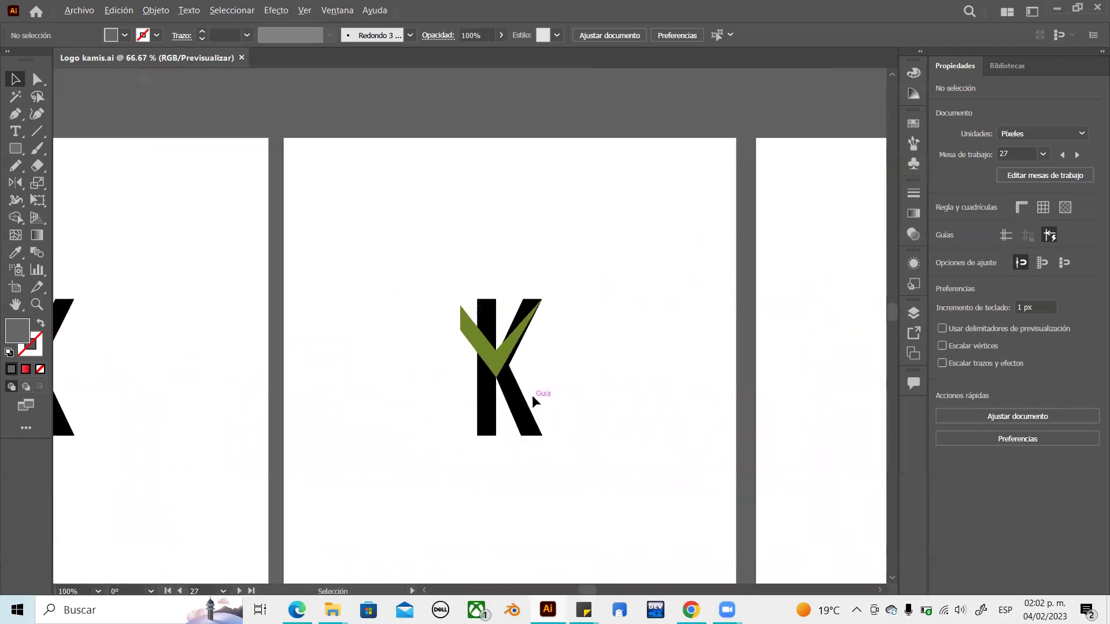
{"action": "left_click_drag", "start_coordinate": [620, 404], "coordinate": [523, 384]}
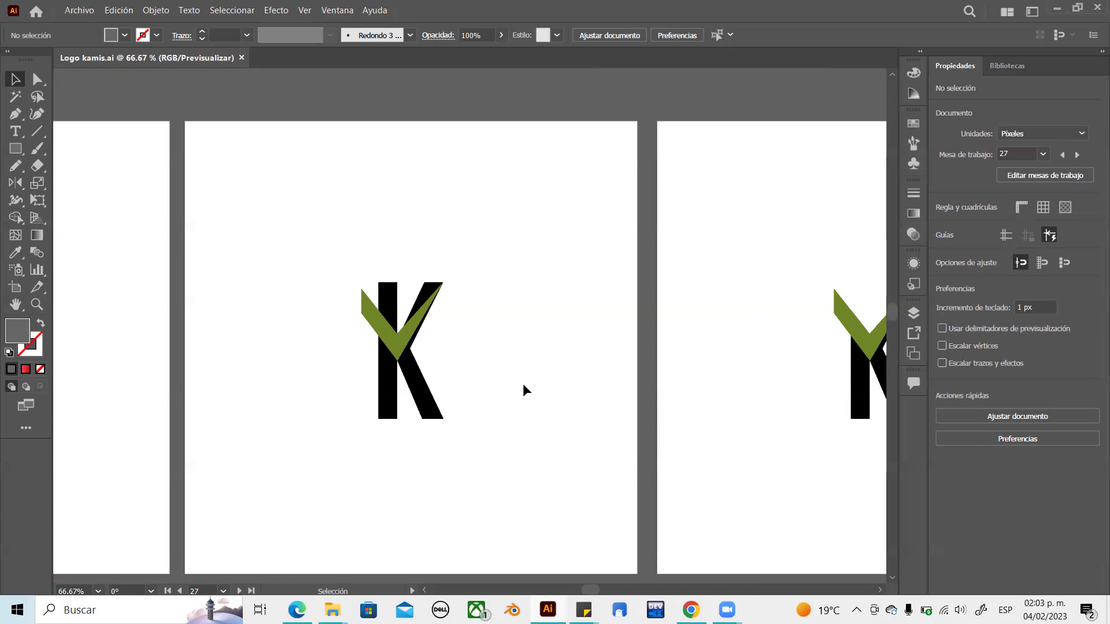
- Pan along the K-arrow artboards to the red and grey K concept on artboard 7
{"action": "key", "text": "space"}
{"action": "left_click_drag", "start_coordinate": [572, 404], "coordinate": [270, 374]}
{"action": "left_click_drag", "start_coordinate": [467, 392], "coordinate": [325, 403]}
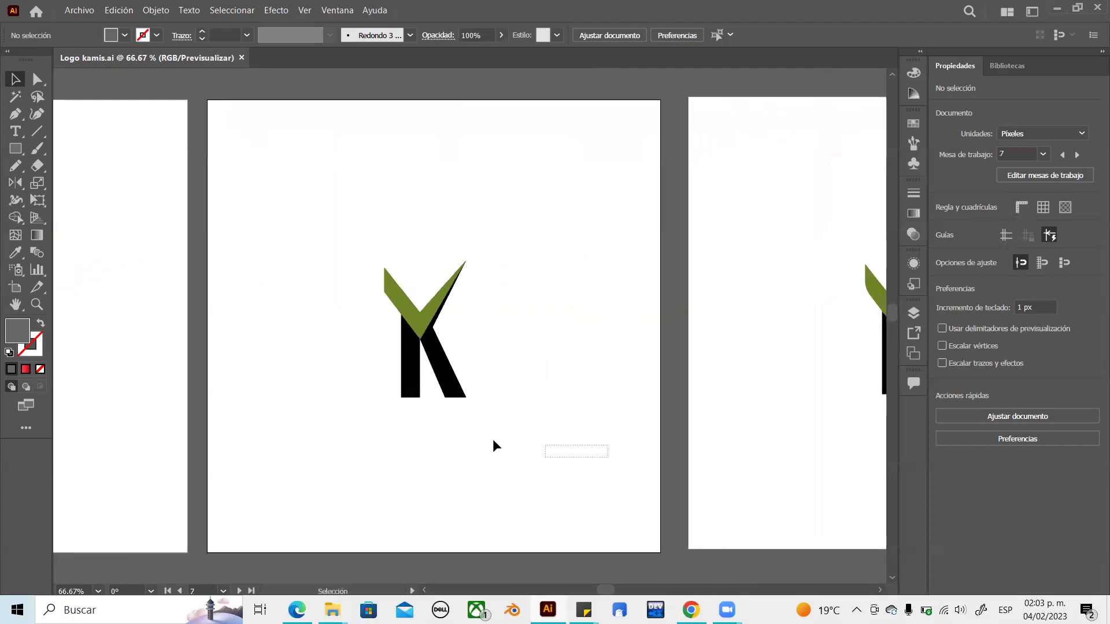
{"action": "left_click_drag", "start_coordinate": [661, 431], "coordinate": [256, 407]}
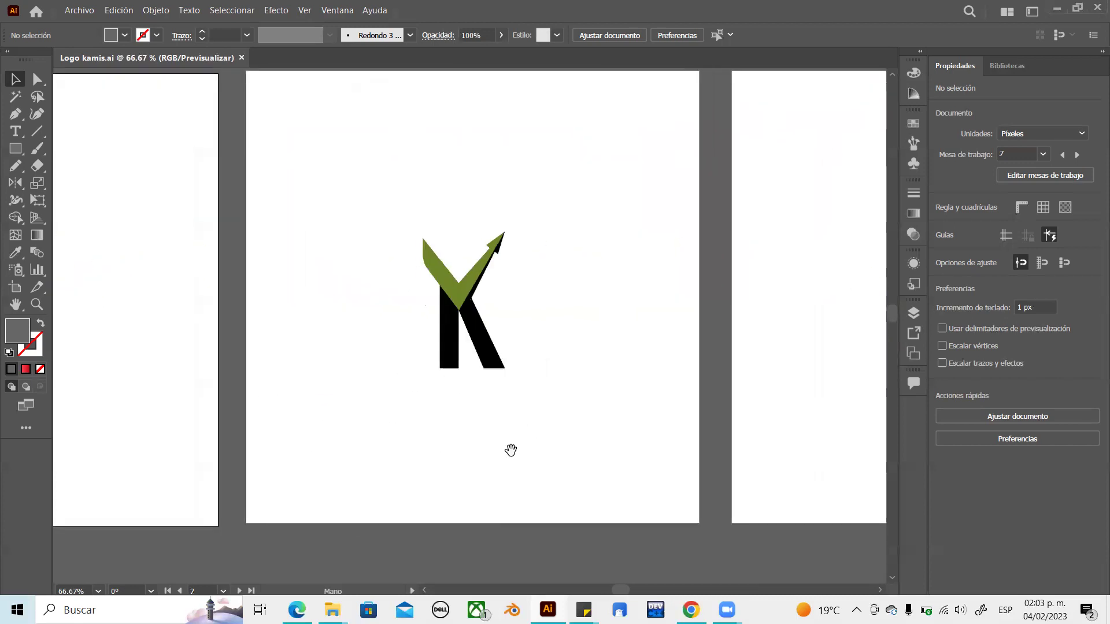
{"action": "left_click_drag", "start_coordinate": [510, 449], "coordinate": [346, 441]}
{"action": "left_click_drag", "start_coordinate": [541, 344], "coordinate": [342, 350]}
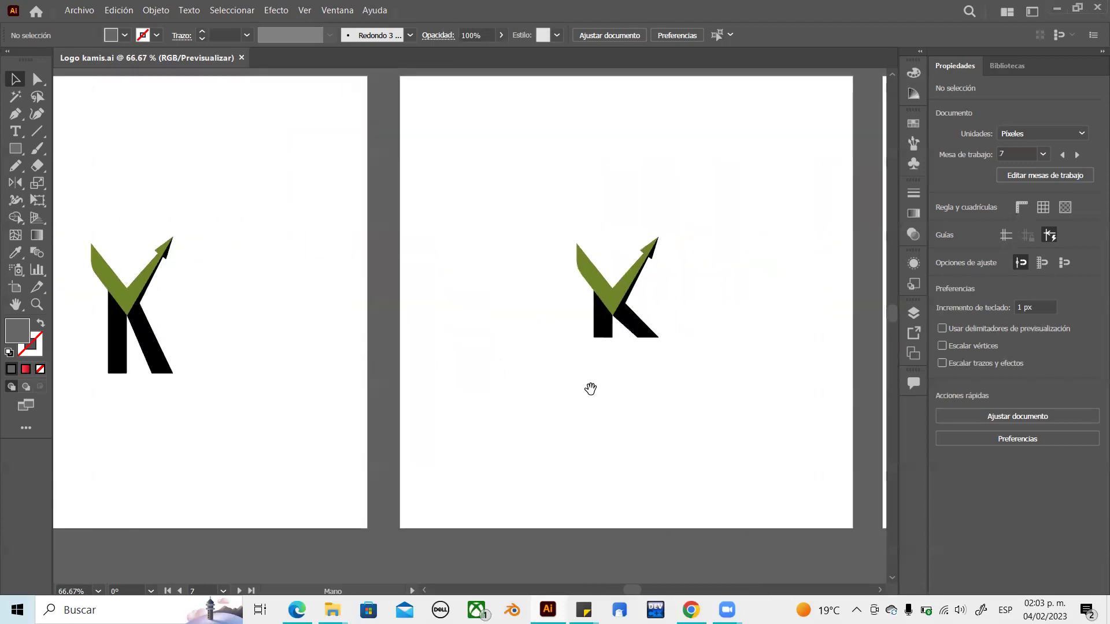
{"action": "left_click_drag", "start_coordinate": [590, 389], "coordinate": [433, 283]}
{"action": "left_click_drag", "start_coordinate": [630, 364], "coordinate": [525, 373]}
{"action": "left_click_drag", "start_coordinate": [623, 390], "coordinate": [350, 392]}
{"action": "left_click_drag", "start_coordinate": [543, 404], "coordinate": [399, 404]}
{"action": "left_click_drag", "start_coordinate": [642, 404], "coordinate": [347, 349]}
- Zoom in and out on the red and grey K logo to inspect it
{"action": "left_click_drag", "start_coordinate": [505, 381], "coordinate": [419, 441]}
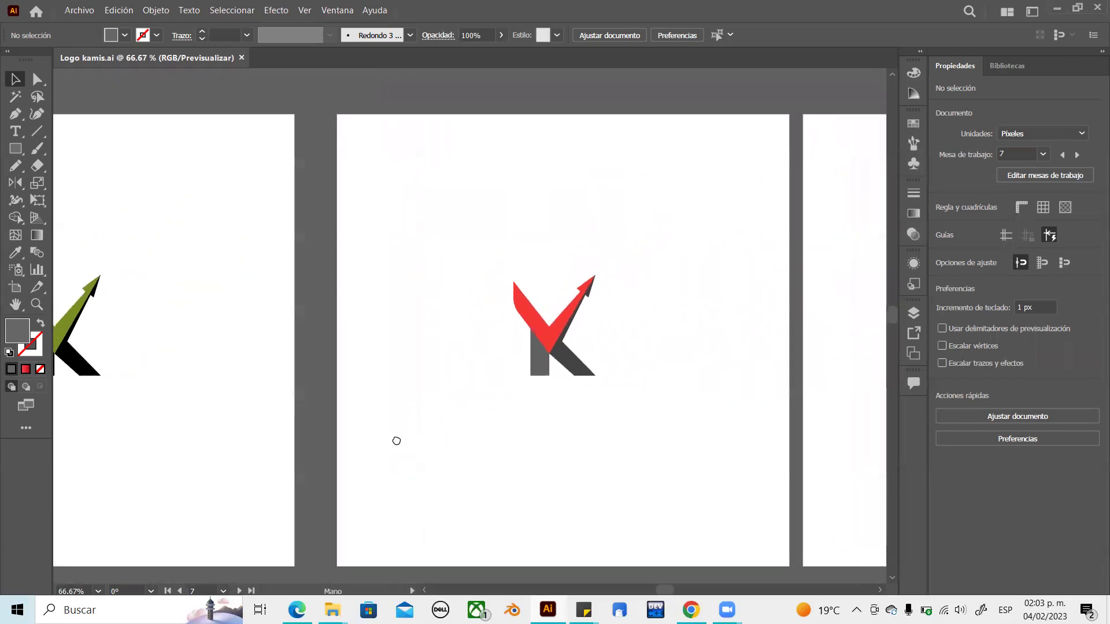
{"action": "scroll", "coordinate": [504, 383], "scroll_direction": "up", "scroll_amount": 3}
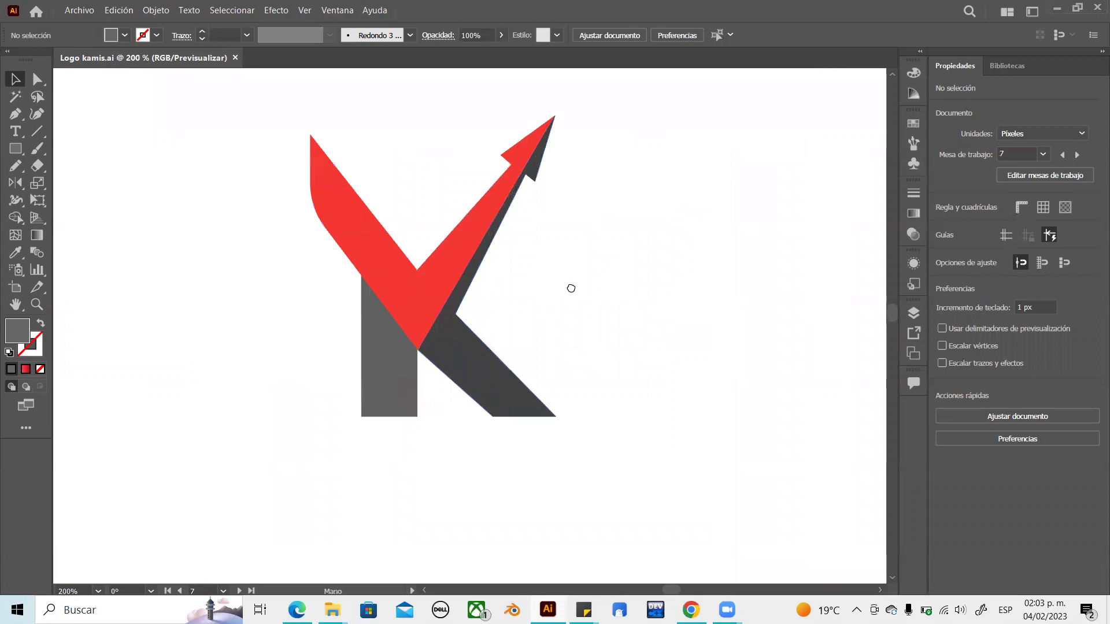
{"action": "scroll", "coordinate": [581, 335], "scroll_direction": "down", "scroll_amount": 1}
{"action": "scroll", "coordinate": [626, 346], "scroll_direction": "down", "scroll_amount": 1}
{"action": "scroll", "coordinate": [627, 346], "scroll_direction": "down", "scroll_amount": 1}
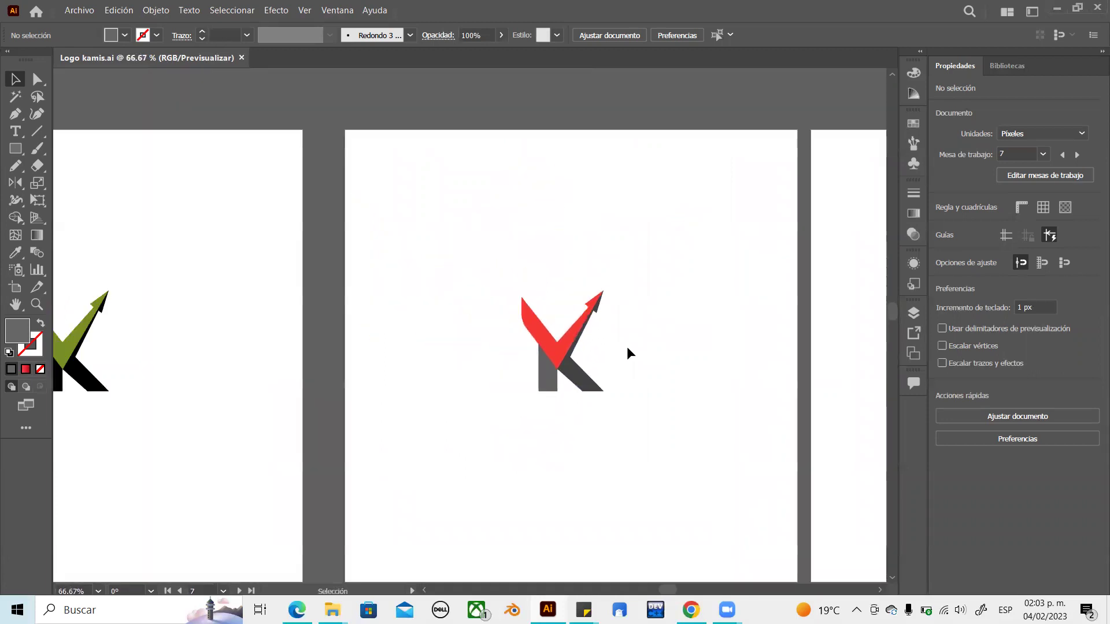
{"action": "key", "text": "space"}
{"action": "left_click_drag", "start_coordinate": [646, 362], "coordinate": [559, 362]}
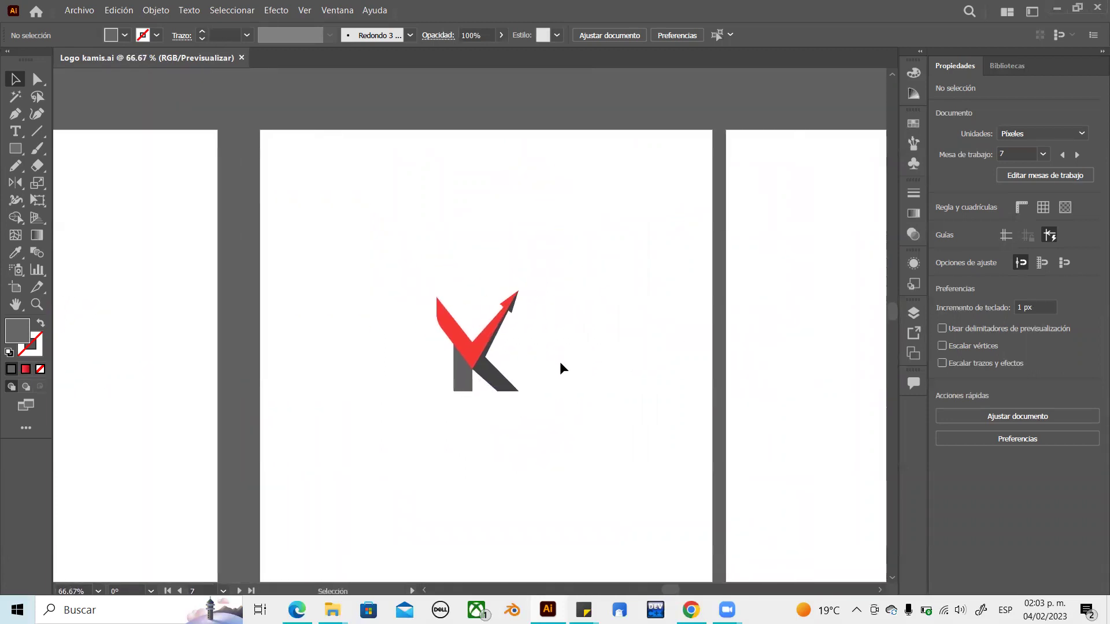
{"action": "scroll", "coordinate": [559, 362], "scroll_direction": "up", "scroll_amount": 2}
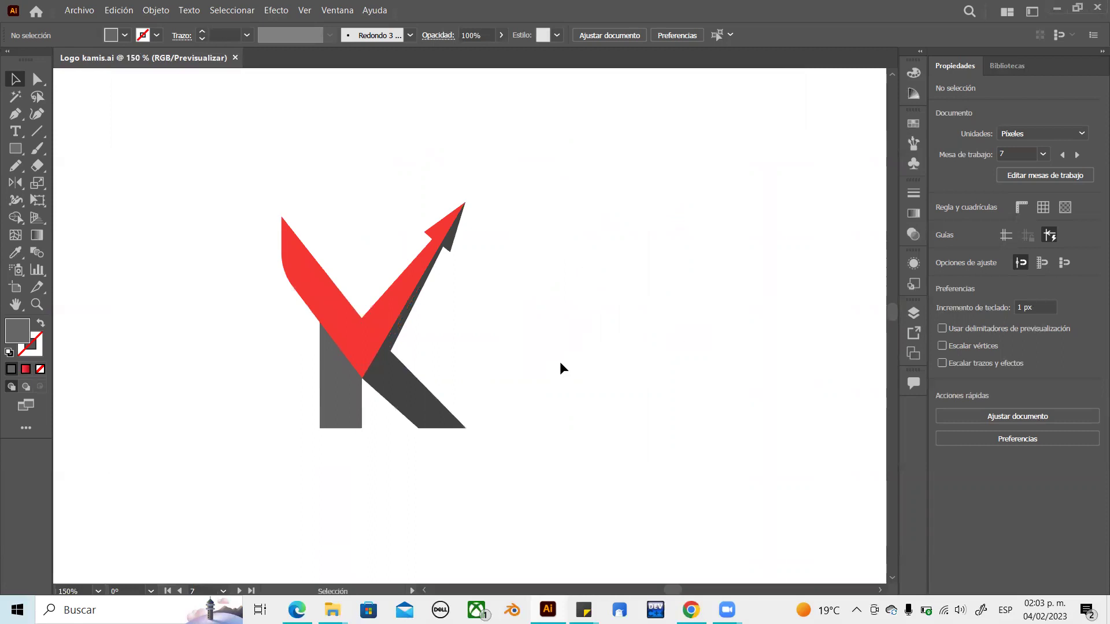
{"action": "scroll", "coordinate": [559, 363], "scroll_direction": "down", "scroll_amount": 2}
- Pan to the artboard with three red swatches above the K-arrow logo
{"action": "key", "text": "space"}
{"action": "left_click_drag", "start_coordinate": [567, 364], "coordinate": [369, 357]}
{"action": "left_click_drag", "start_coordinate": [461, 358], "coordinate": [366, 376]}
{"action": "left_click_drag", "start_coordinate": [576, 396], "coordinate": [381, 391]}
{"action": "left_click_drag", "start_coordinate": [545, 391], "coordinate": [505, 405]}
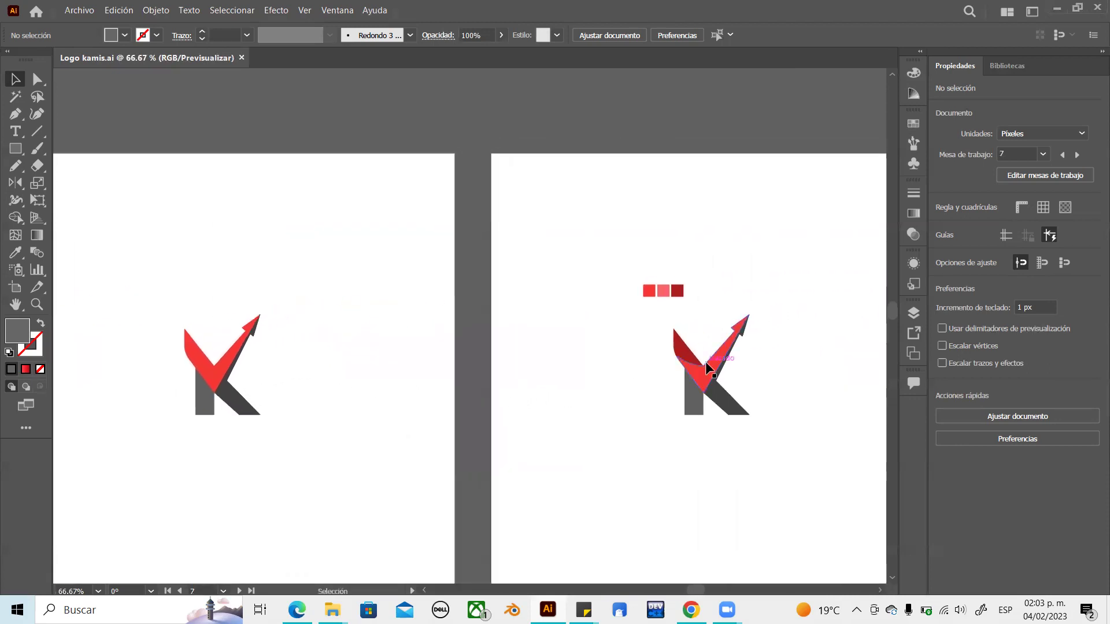
{"action": "scroll", "coordinate": [705, 362], "scroll_direction": "up", "scroll_amount": 2}
{"action": "left_click_drag", "start_coordinate": [782, 395], "coordinate": [666, 386]}
{"action": "scroll", "coordinate": [667, 386], "scroll_direction": "down", "scroll_amount": 1}
{"action": "left_click_drag", "start_coordinate": [736, 389], "coordinate": [292, 389]}
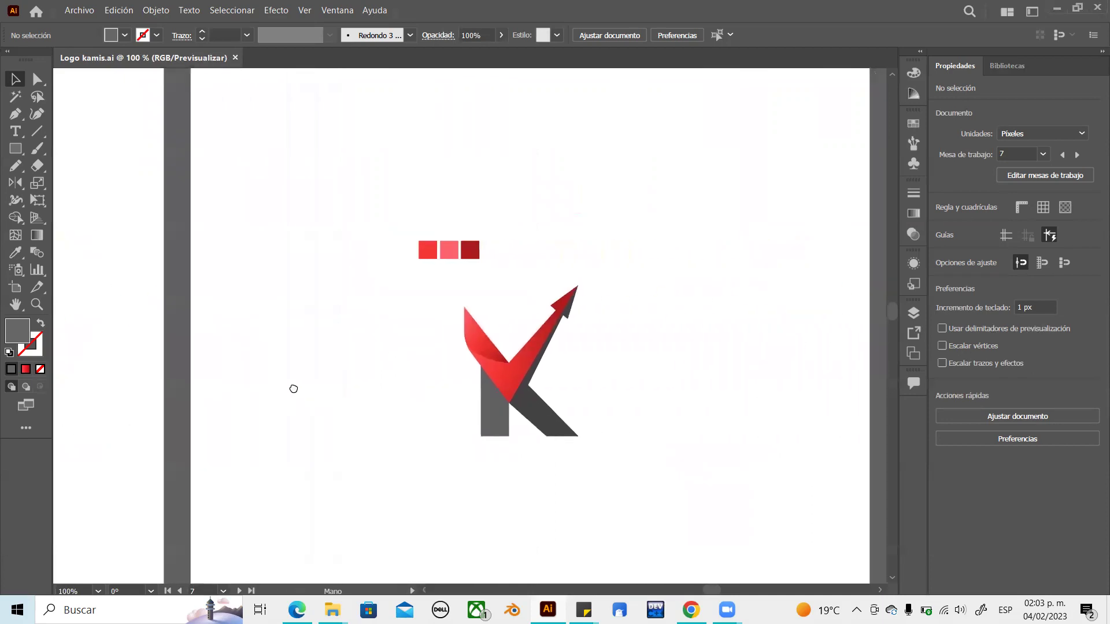
{"action": "scroll", "coordinate": [295, 388], "scroll_direction": "down", "scroll_amount": 1}
{"action": "scroll", "coordinate": [301, 382], "scroll_direction": "down", "scroll_amount": 1}
{"action": "scroll", "coordinate": [485, 394], "scroll_direction": "down", "scroll_amount": 3}
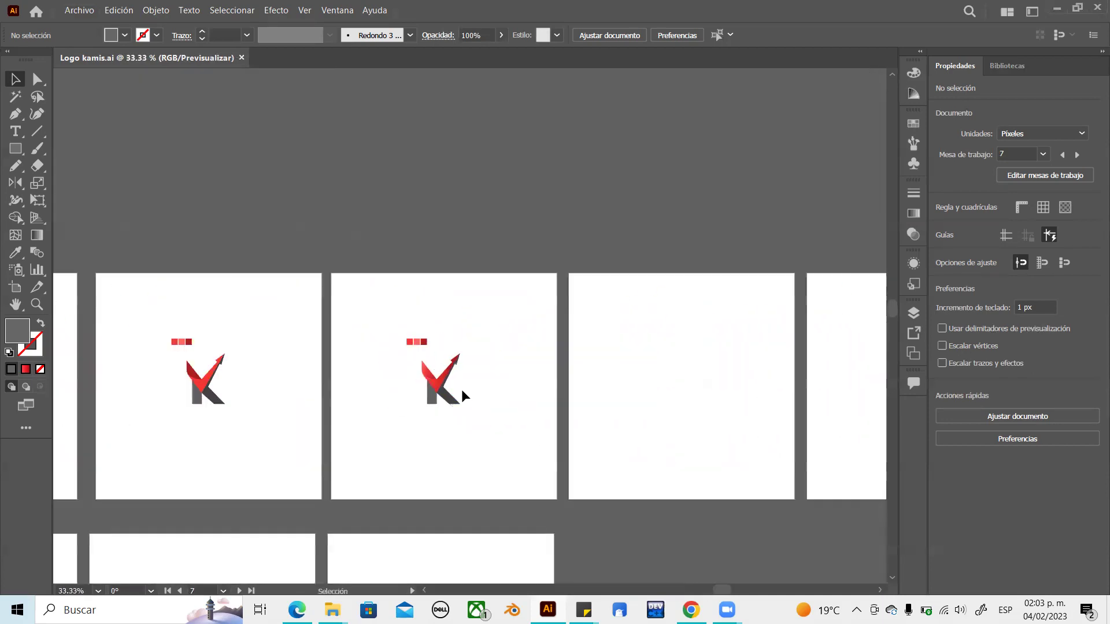
{"action": "scroll", "coordinate": [453, 397], "scroll_direction": "up", "scroll_amount": 2}
{"action": "scroll", "coordinate": [450, 390], "scroll_direction": "up", "scroll_amount": 1}
{"action": "left_click_drag", "start_coordinate": [530, 371], "coordinate": [611, 371]}
{"action": "scroll", "coordinate": [594, 372], "scroll_direction": "down", "scroll_amount": 1}
{"action": "scroll", "coordinate": [594, 372], "scroll_direction": "up", "scroll_amount": 1}
{"action": "scroll", "coordinate": [630, 355], "scroll_direction": "up", "scroll_amount": 1}
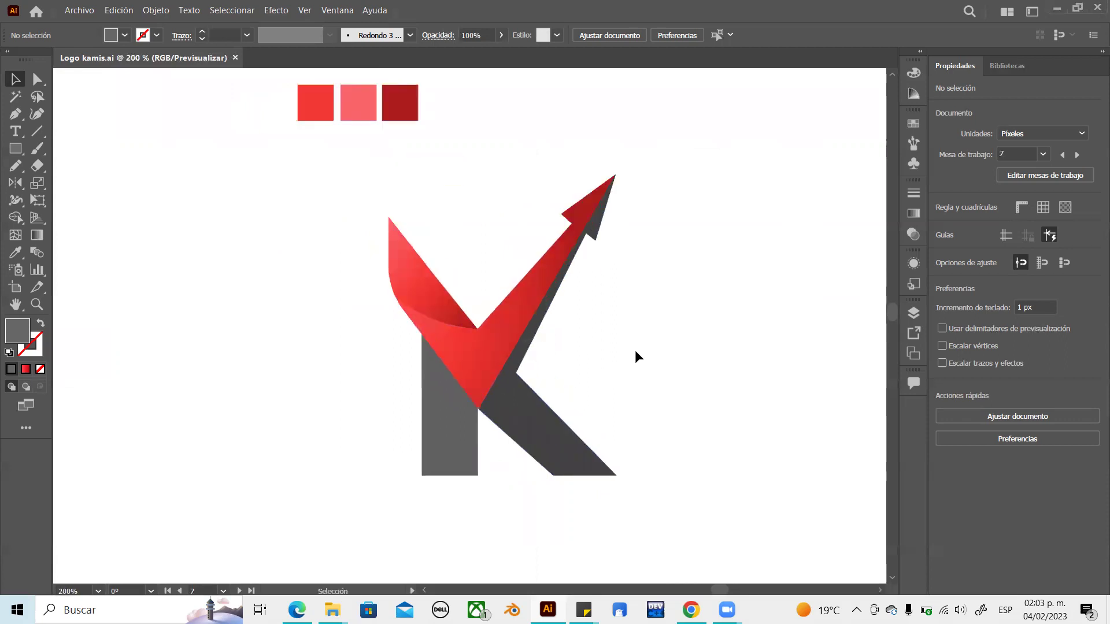
{"action": "scroll", "coordinate": [630, 346], "scroll_direction": "down", "scroll_amount": 1}
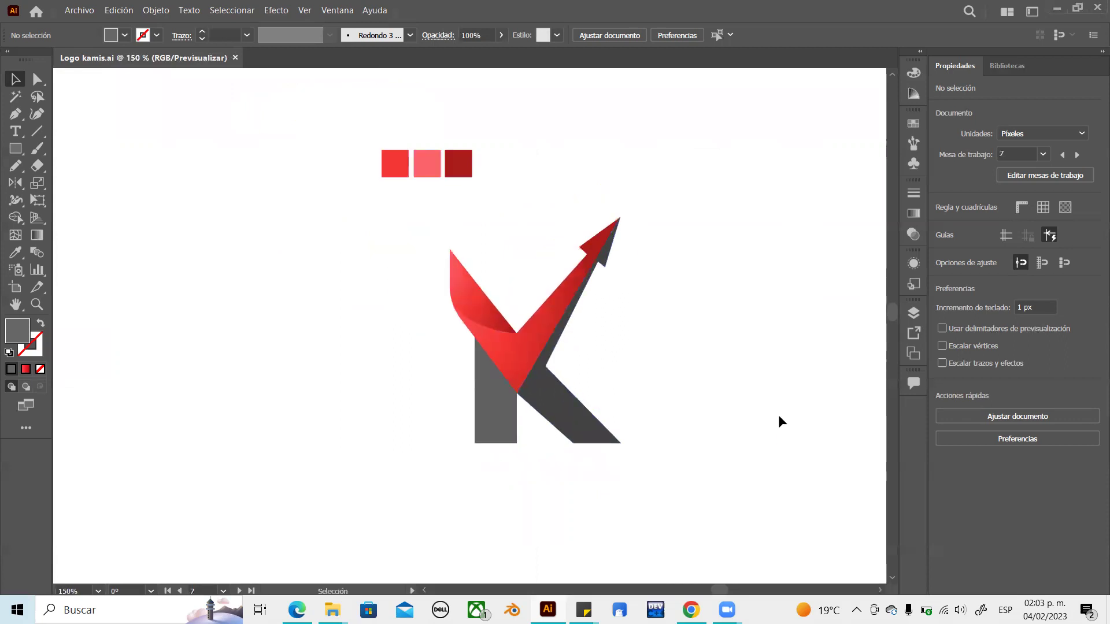
{"action": "scroll", "coordinate": [650, 379], "scroll_direction": "down", "scroll_amount": 1}
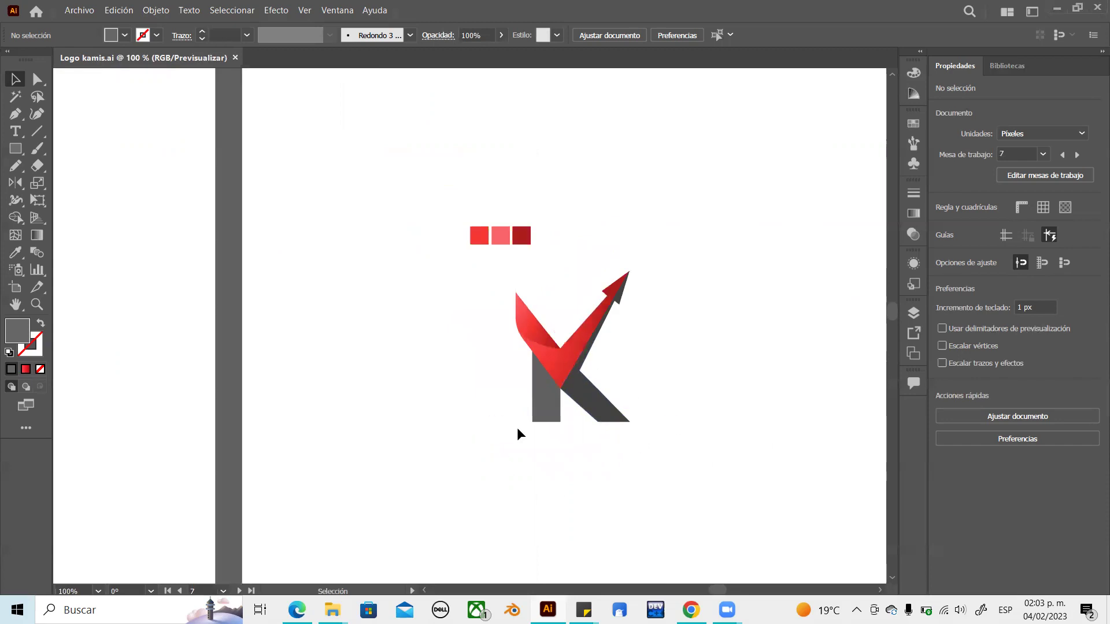
{"action": "left_click_drag", "start_coordinate": [743, 461], "coordinate": [627, 456]}
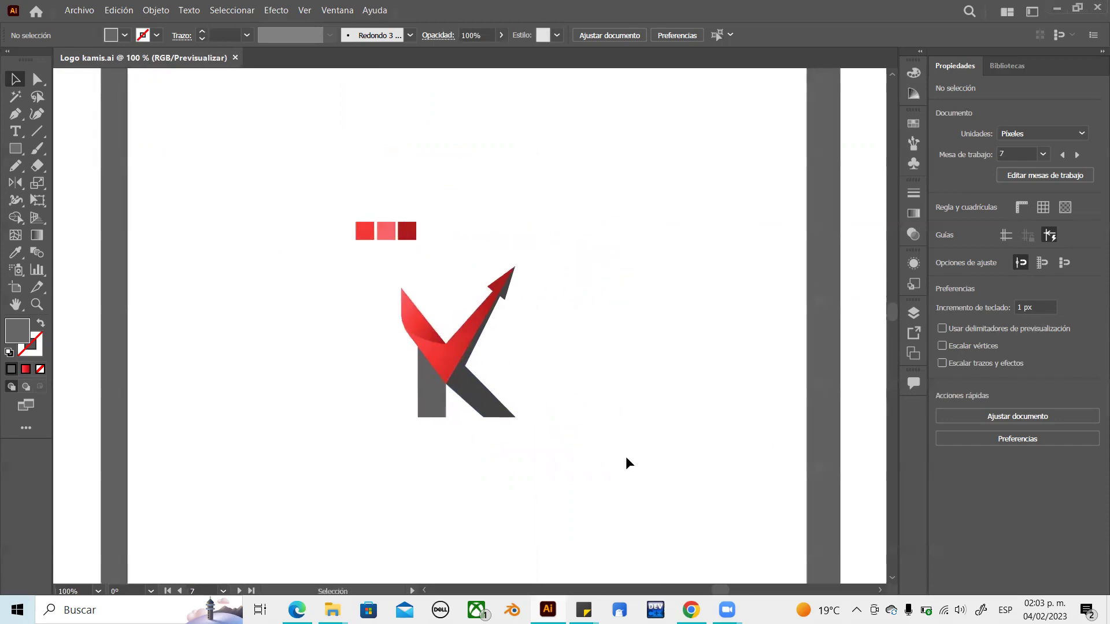
{"action": "scroll", "coordinate": [514, 362], "scroll_direction": "up", "scroll_amount": 2}
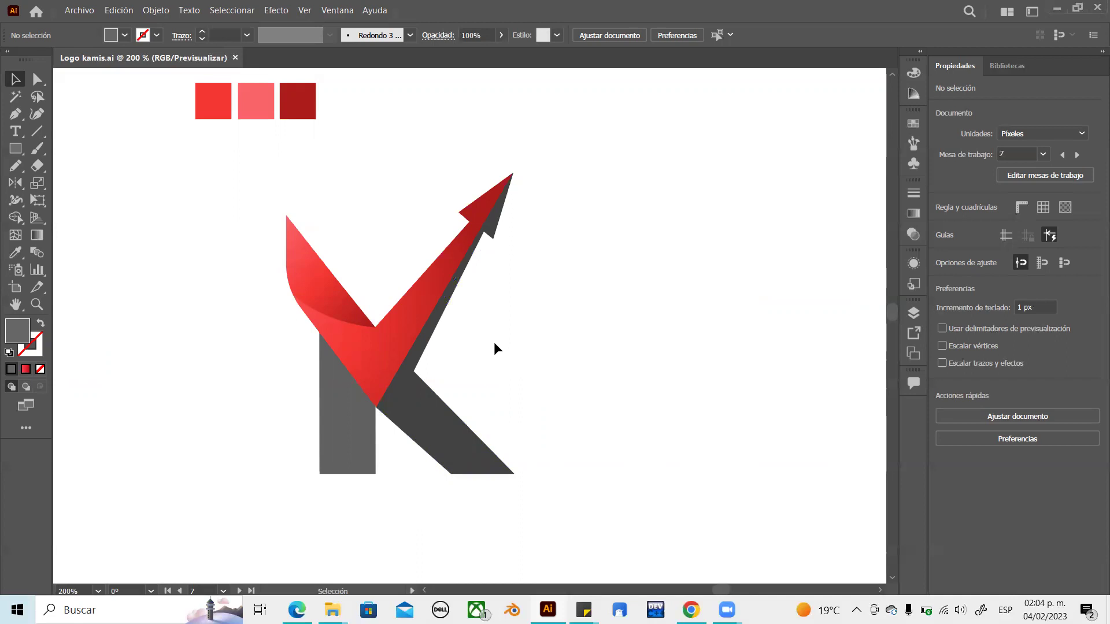
{"action": "scroll", "coordinate": [493, 341], "scroll_direction": "down", "scroll_amount": 2}
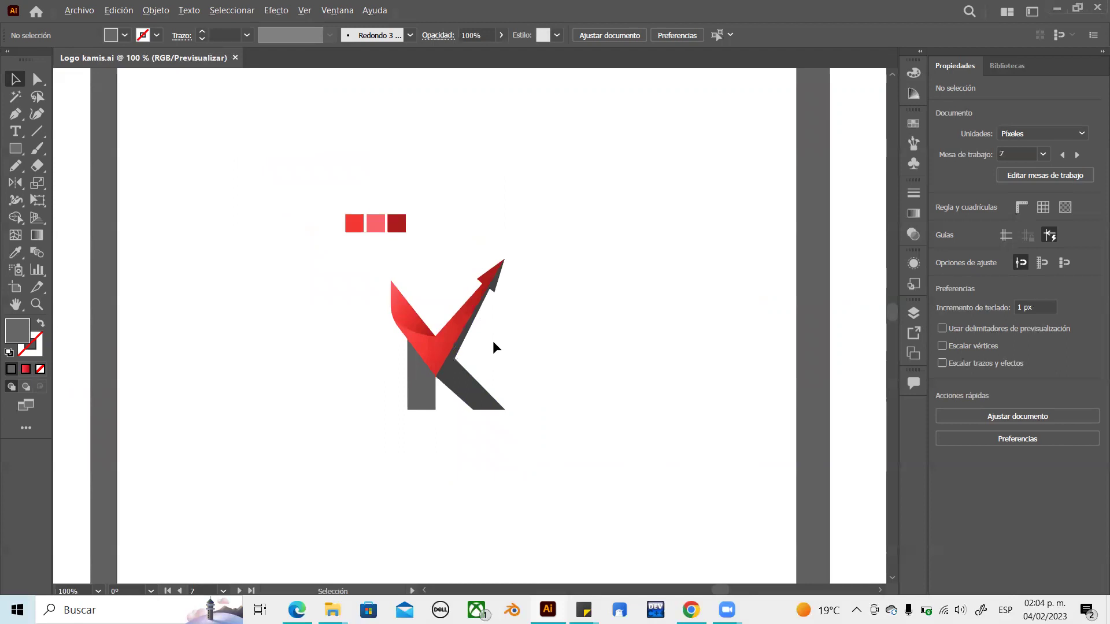
{"action": "scroll", "coordinate": [493, 342], "scroll_direction": "up", "scroll_amount": 1}
{"action": "scroll", "coordinate": [519, 351], "scroll_direction": "down", "scroll_amount": 1}
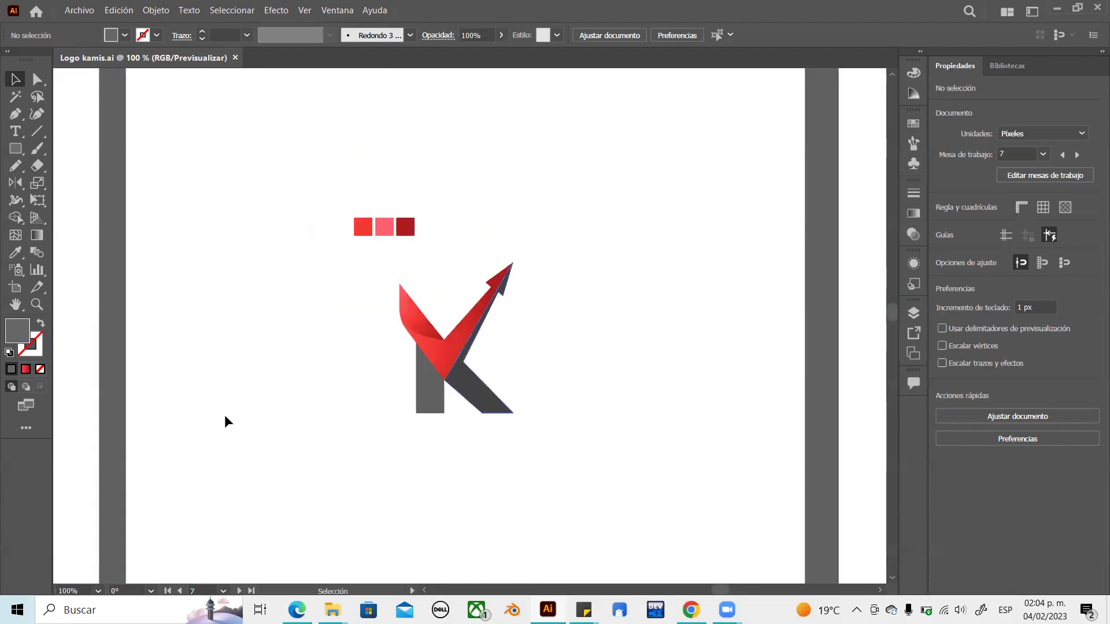
{"action": "scroll", "coordinate": [224, 414], "scroll_direction": "down", "scroll_amount": 3}
- Pan past the green K artboards to the KAMIS wordmarks and centre the magenta version
{"action": "left_click_drag", "start_coordinate": [230, 418], "coordinate": [529, 419]}
{"action": "left_click_drag", "start_coordinate": [235, 413], "coordinate": [614, 456]}
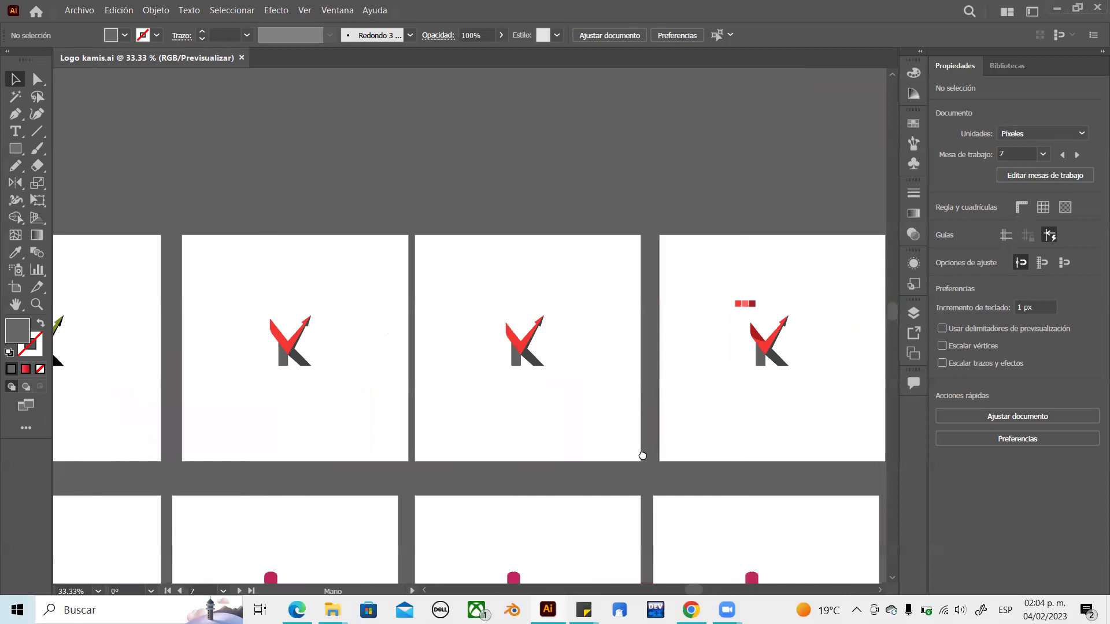
{"action": "left_click_drag", "start_coordinate": [353, 462], "coordinate": [559, 463]}
{"action": "left_click_drag", "start_coordinate": [273, 465], "coordinate": [463, 441]}
{"action": "scroll", "coordinate": [542, 506], "scroll_direction": "down", "scroll_amount": 1}
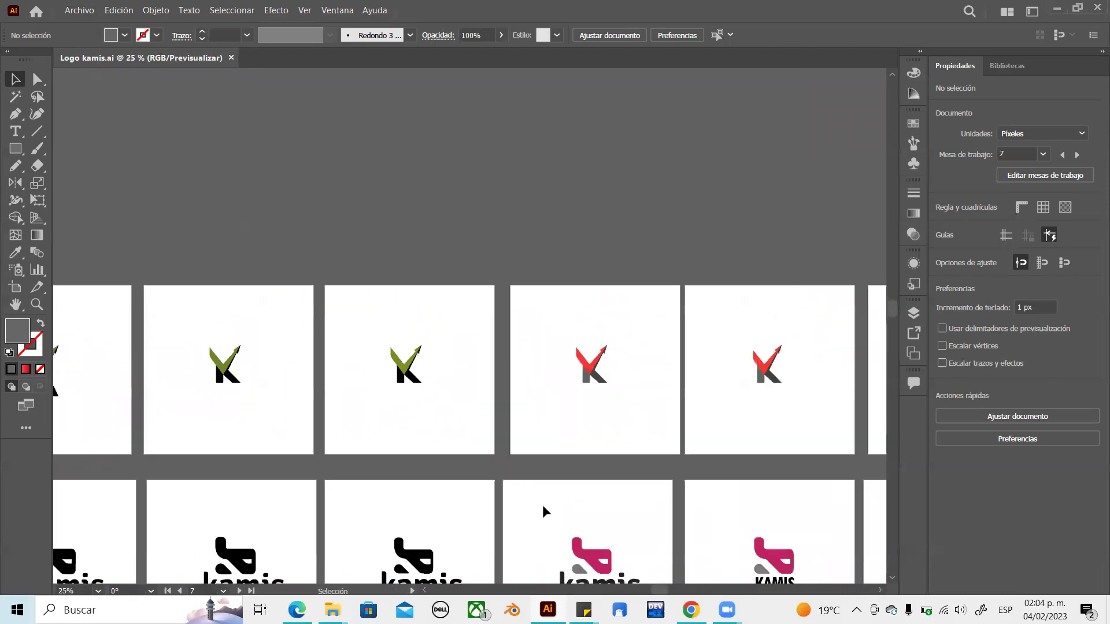
{"action": "scroll", "coordinate": [542, 505], "scroll_direction": "up", "scroll_amount": 2}
{"action": "left_click_drag", "start_coordinate": [582, 523], "coordinate": [557, 416]}
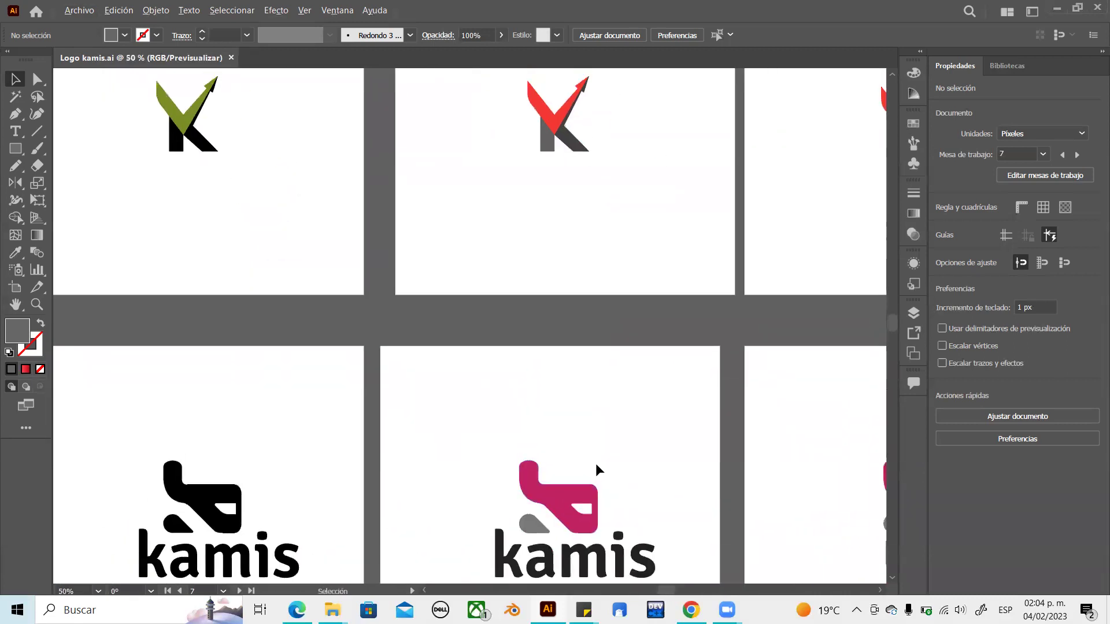
{"action": "scroll", "coordinate": [595, 463], "scroll_direction": "up", "scroll_amount": 1}
{"action": "left_click_drag", "start_coordinate": [627, 476], "coordinate": [396, 431]}
{"action": "scroll", "coordinate": [448, 433], "scroll_direction": "up", "scroll_amount": 1}
{"action": "left_click_drag", "start_coordinate": [634, 497], "coordinate": [459, 473]}
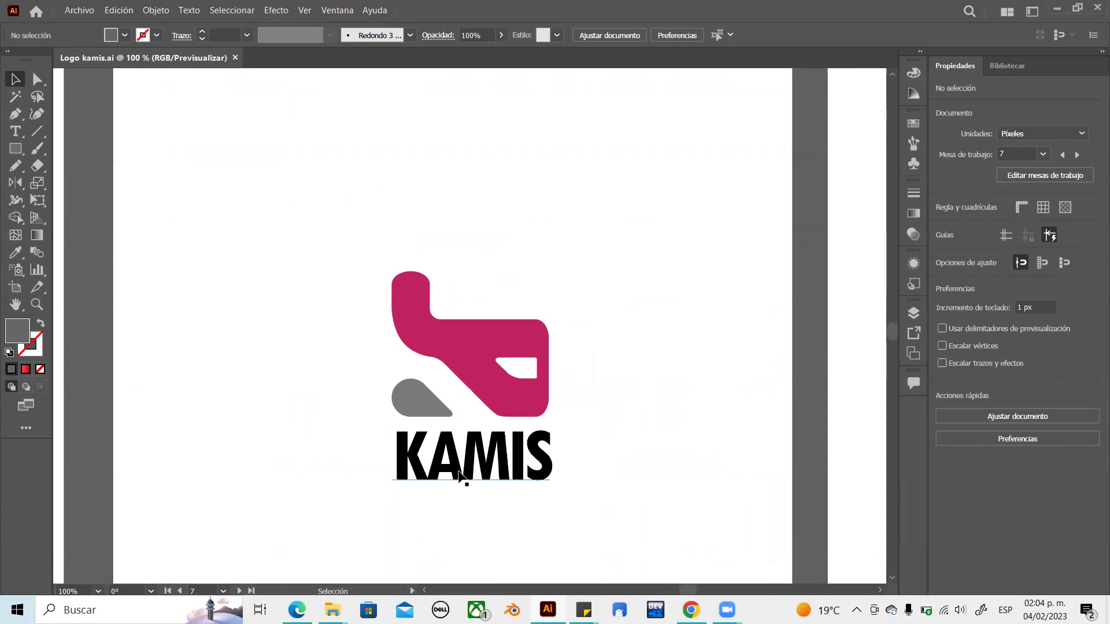
- Pan from the magenta KAMIS logo over to its red-gradient K variant
{"action": "key", "text": "space"}
{"action": "key", "text": "space"}
{"action": "left_click_drag", "start_coordinate": [633, 404], "coordinate": [385, 405]}
{"action": "left_click_drag", "start_coordinate": [665, 413], "coordinate": [433, 456]}
{"action": "scroll", "coordinate": [314, 460], "scroll_direction": "right", "scroll_amount": 3}
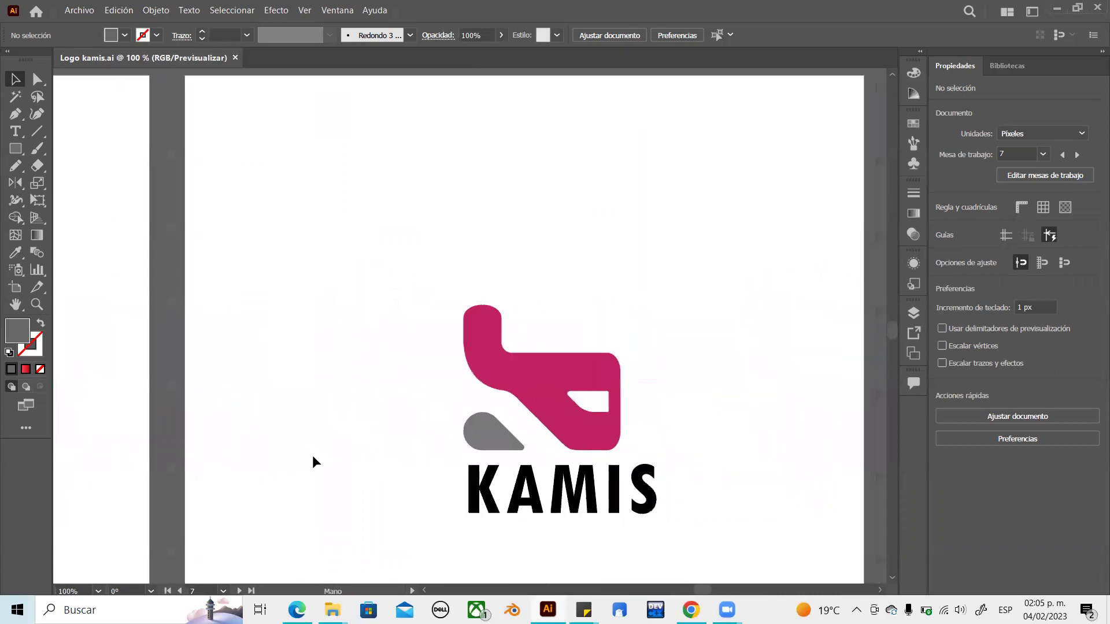
{"action": "scroll", "coordinate": [403, 385], "scroll_direction": "right", "scroll_amount": 5}
{"action": "scroll", "coordinate": [403, 385], "scroll_direction": "right", "scroll_amount": 2}
{"action": "scroll", "coordinate": [460, 389], "scroll_direction": "left", "scroll_amount": 6}
{"action": "key", "text": "space"}
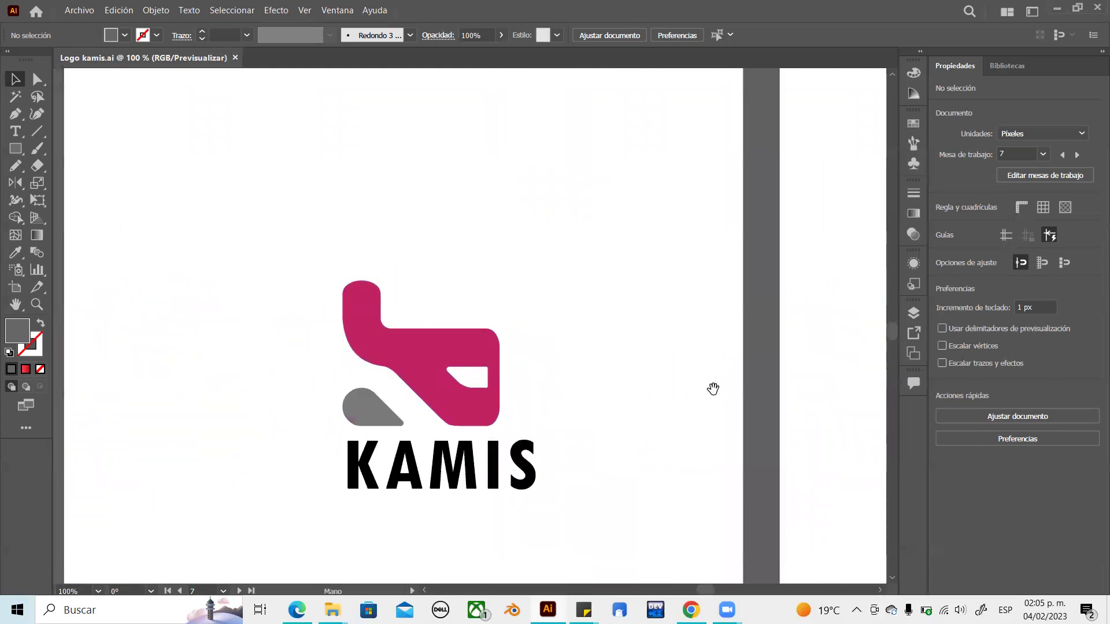
{"action": "left_click_drag", "start_coordinate": [713, 389], "coordinate": [595, 402]}
{"action": "left_click_drag", "start_coordinate": [746, 445], "coordinate": [335, 409]}
- Zoom to 200% on the red gradient symbol, then out to 33.33% to compare both KAMIS versions
{"action": "scroll", "coordinate": [753, 376], "scroll_direction": "up", "scroll_amount": 3}
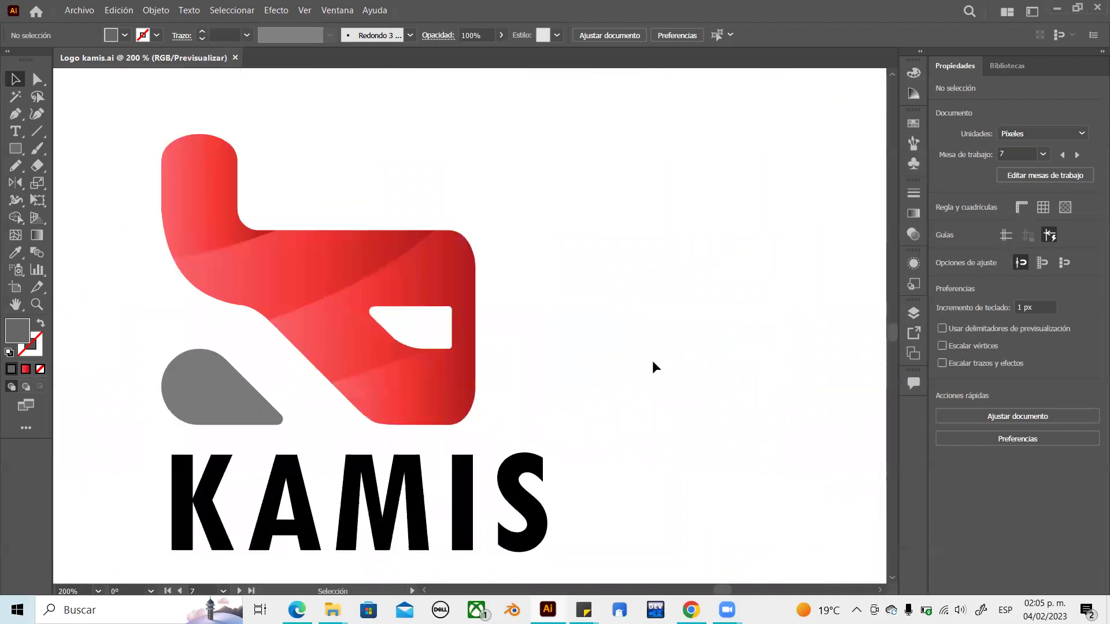
{"action": "key", "text": "space"}
{"action": "left_click_drag", "start_coordinate": [651, 367], "coordinate": [775, 382]}
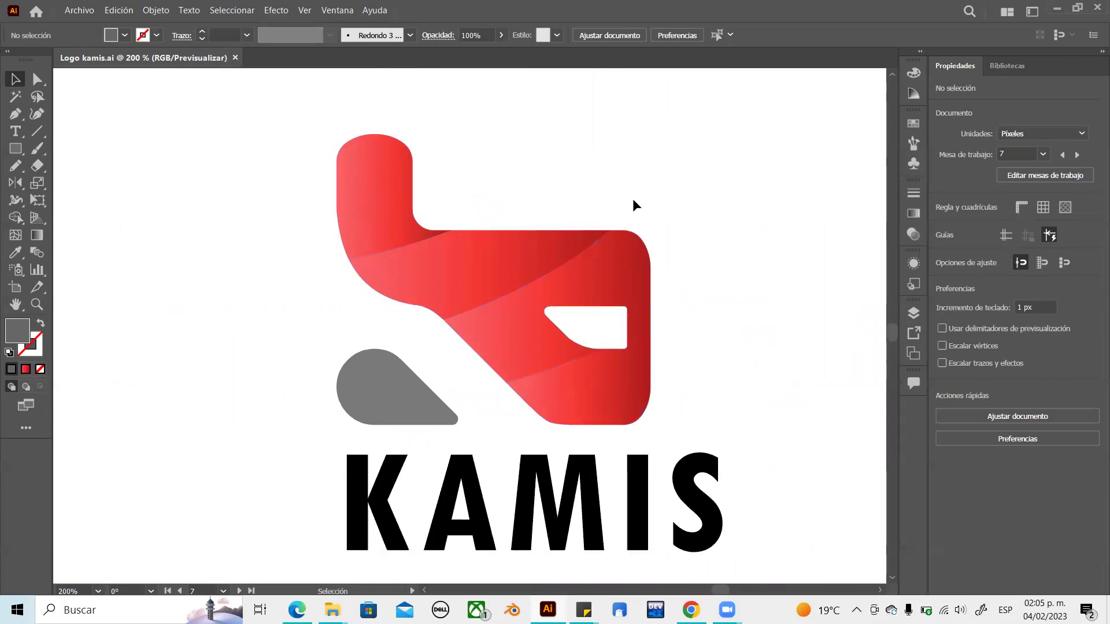
{"action": "scroll", "coordinate": [189, 339], "scroll_direction": "down", "scroll_amount": 2}
{"action": "left_click_drag", "start_coordinate": [225, 371], "coordinate": [360, 395]}
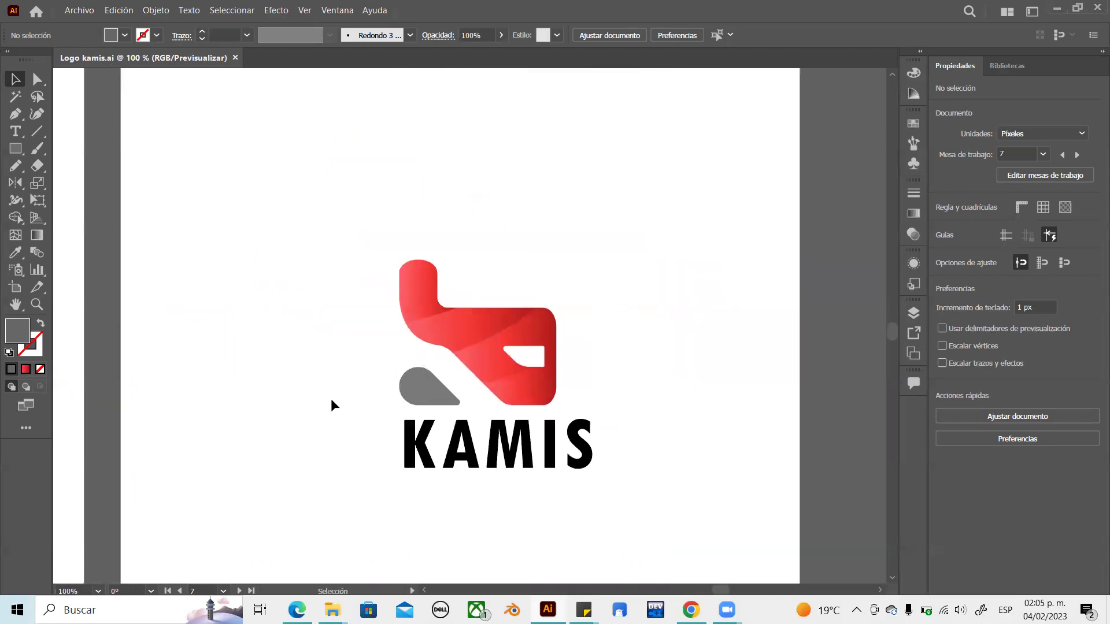
{"action": "scroll", "coordinate": [330, 398], "scroll_direction": "down", "scroll_amount": 2}
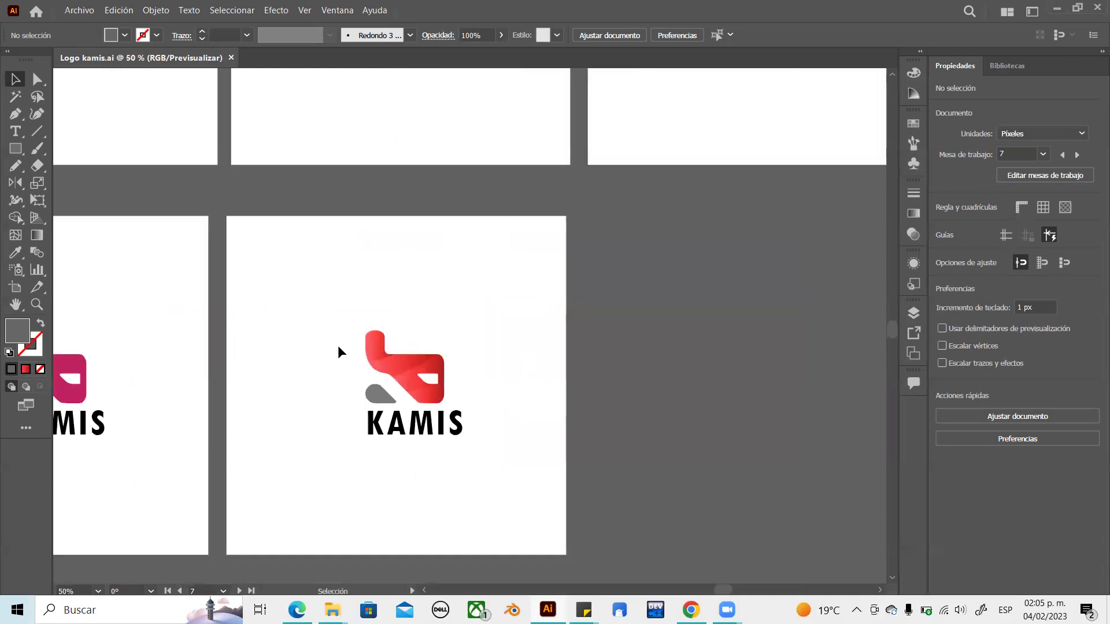
{"action": "scroll", "coordinate": [337, 345], "scroll_direction": "down", "scroll_amount": 1}
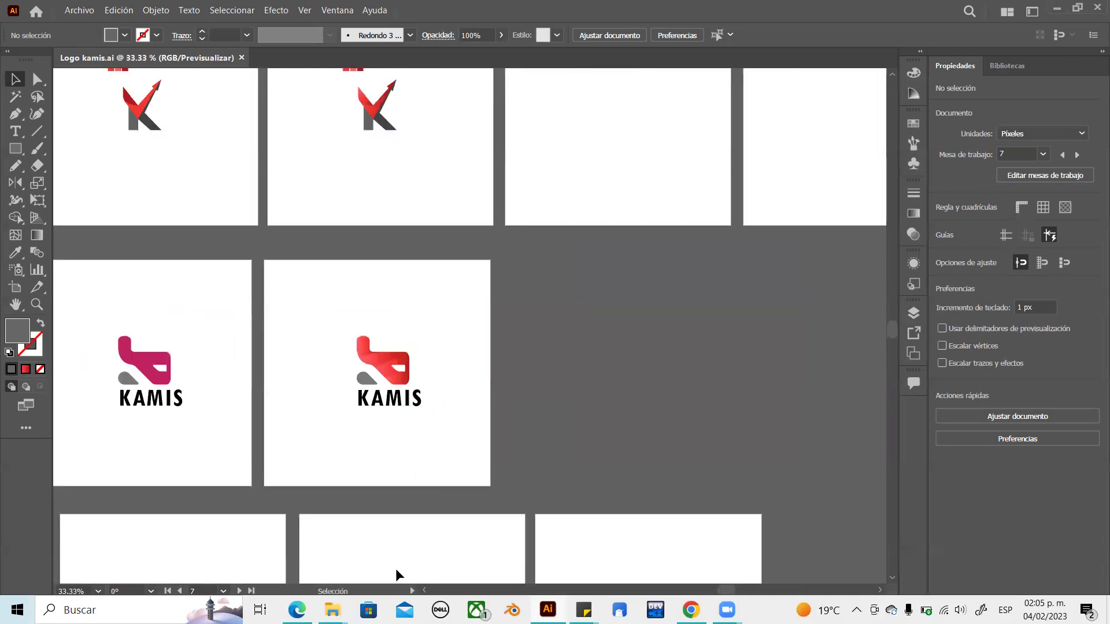